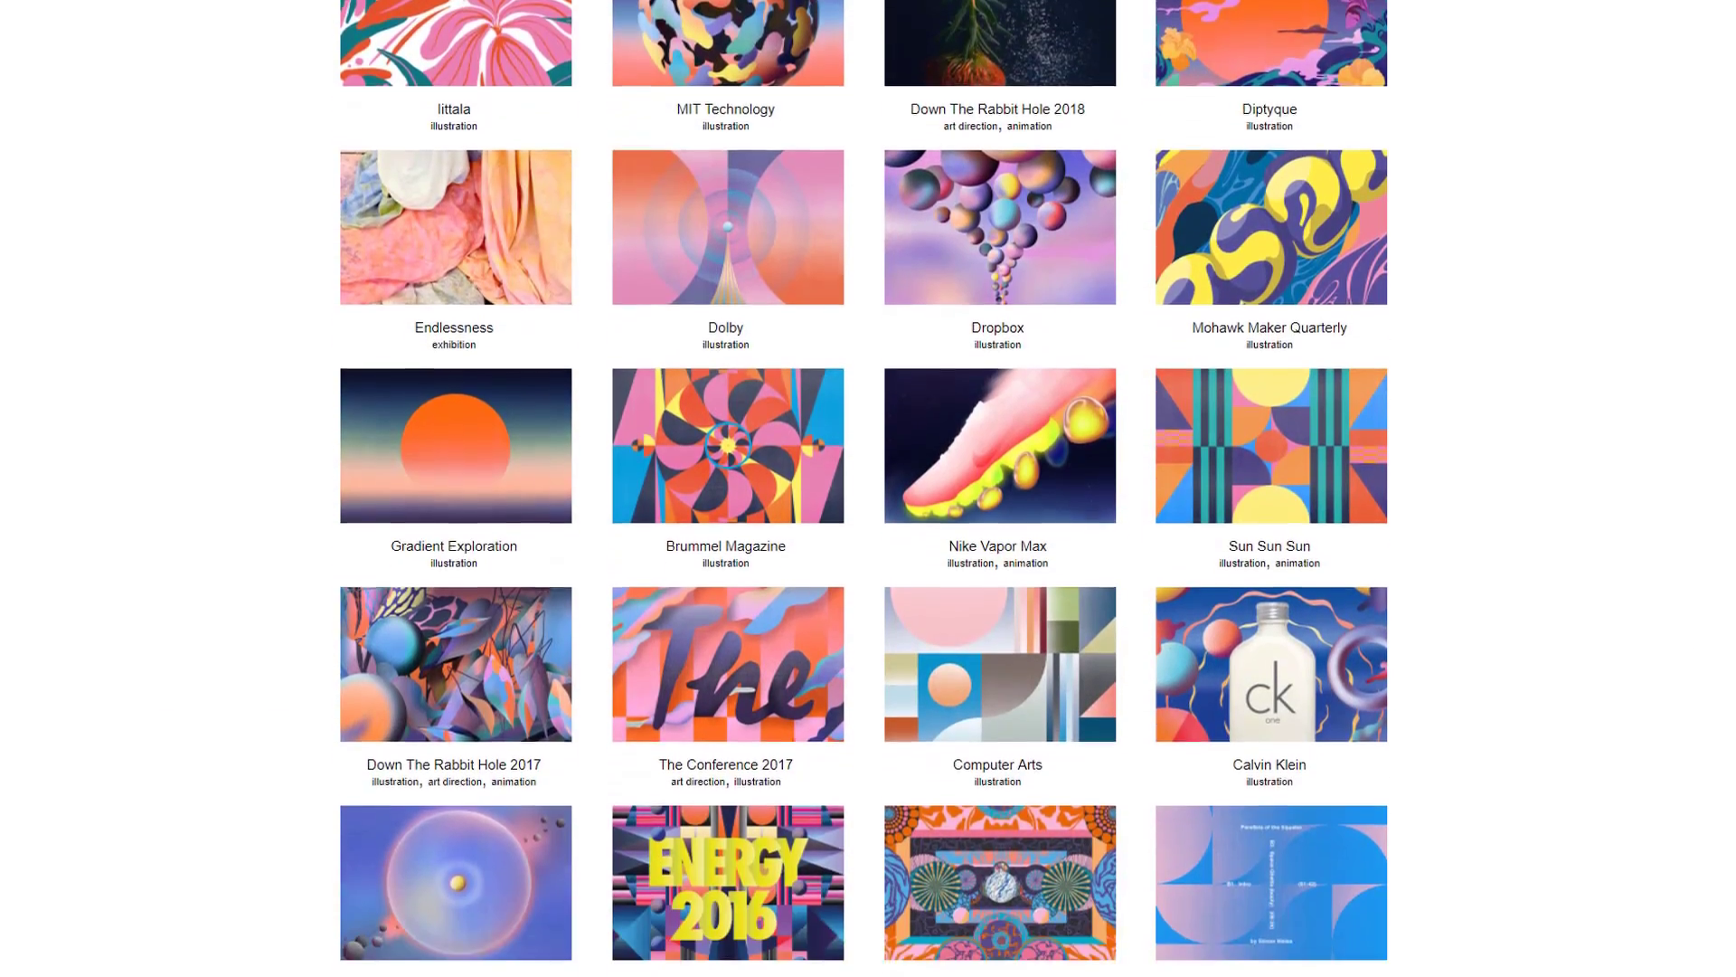
Scroll down through the Smush Image Compression and Optimisation plugin page
{"action": "scroll", "coordinate": [868, 488], "scroll_direction": "down", "scroll_amount": 4}
{"action": "scroll", "coordinate": [868, 488], "scroll_direction": "down", "scroll_amount": 6}
{"action": "scroll", "coordinate": [868, 489], "scroll_direction": "down", "scroll_amount": 5}
{"action": "scroll", "coordinate": [868, 488], "scroll_direction": "down", "scroll_amount": 6}
{"action": "scroll", "coordinate": [868, 488], "scroll_direction": "down", "scroll_amount": 3}
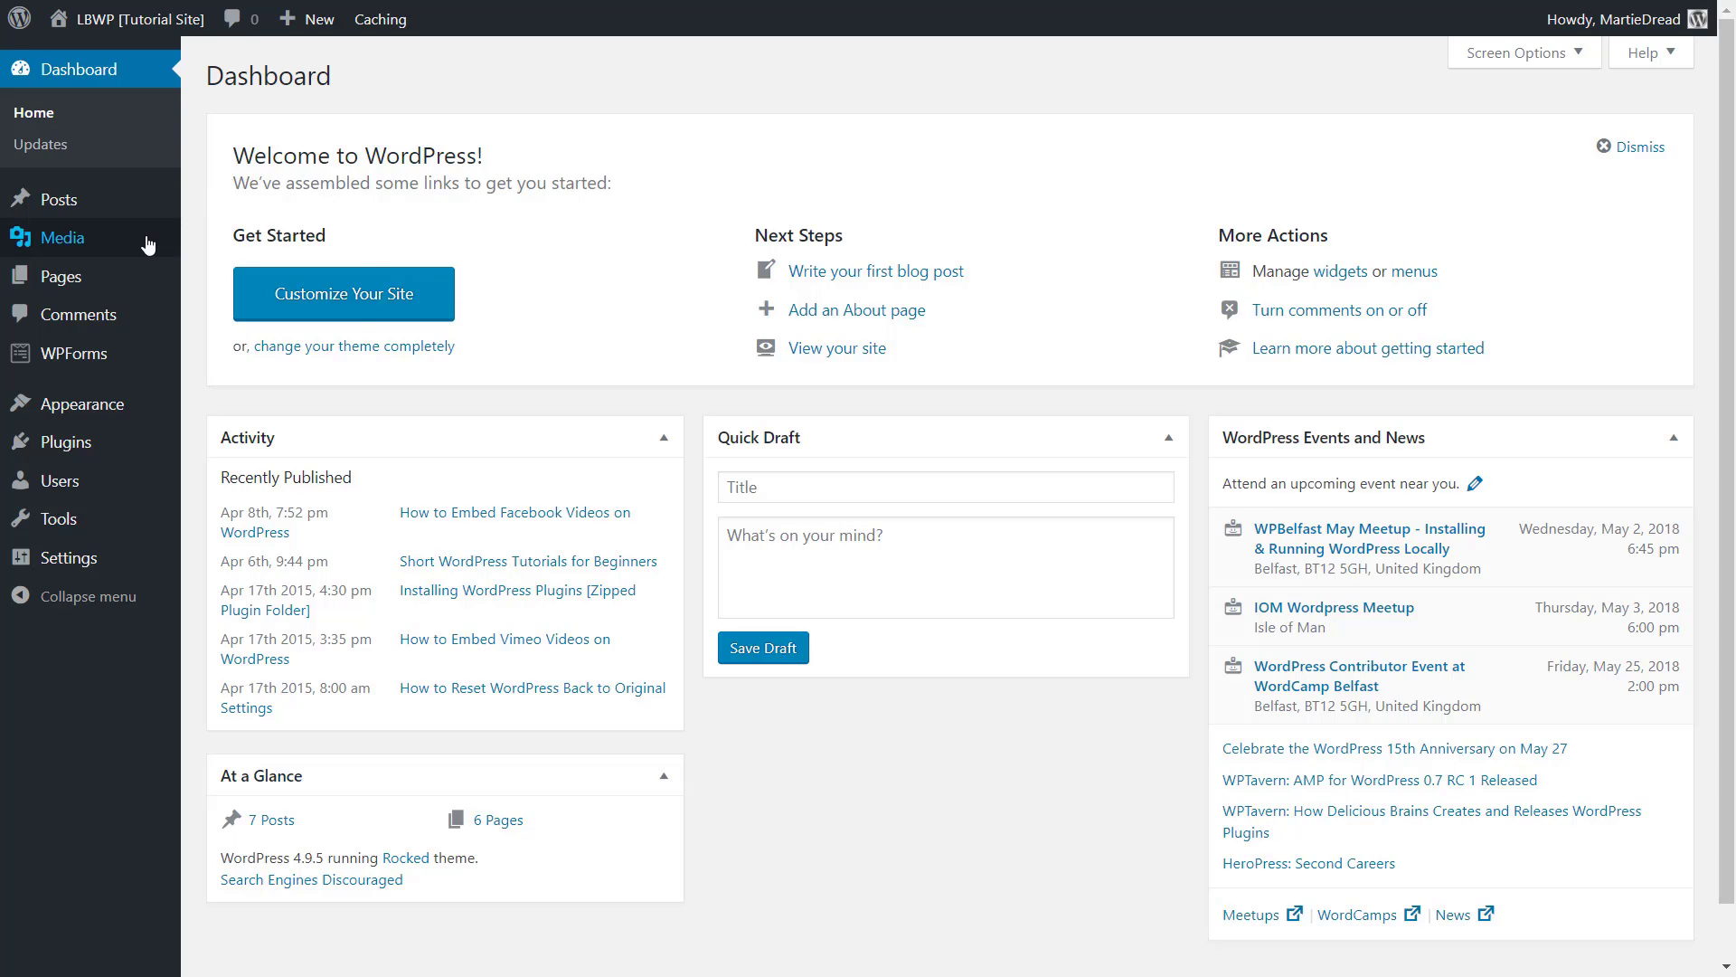
Run Bulk Smush from Media > WP Smush to compress all remaining images
{"action": "mouse_move", "coordinate": [145, 242]}
{"action": "left_click", "coordinate": [223, 308]}
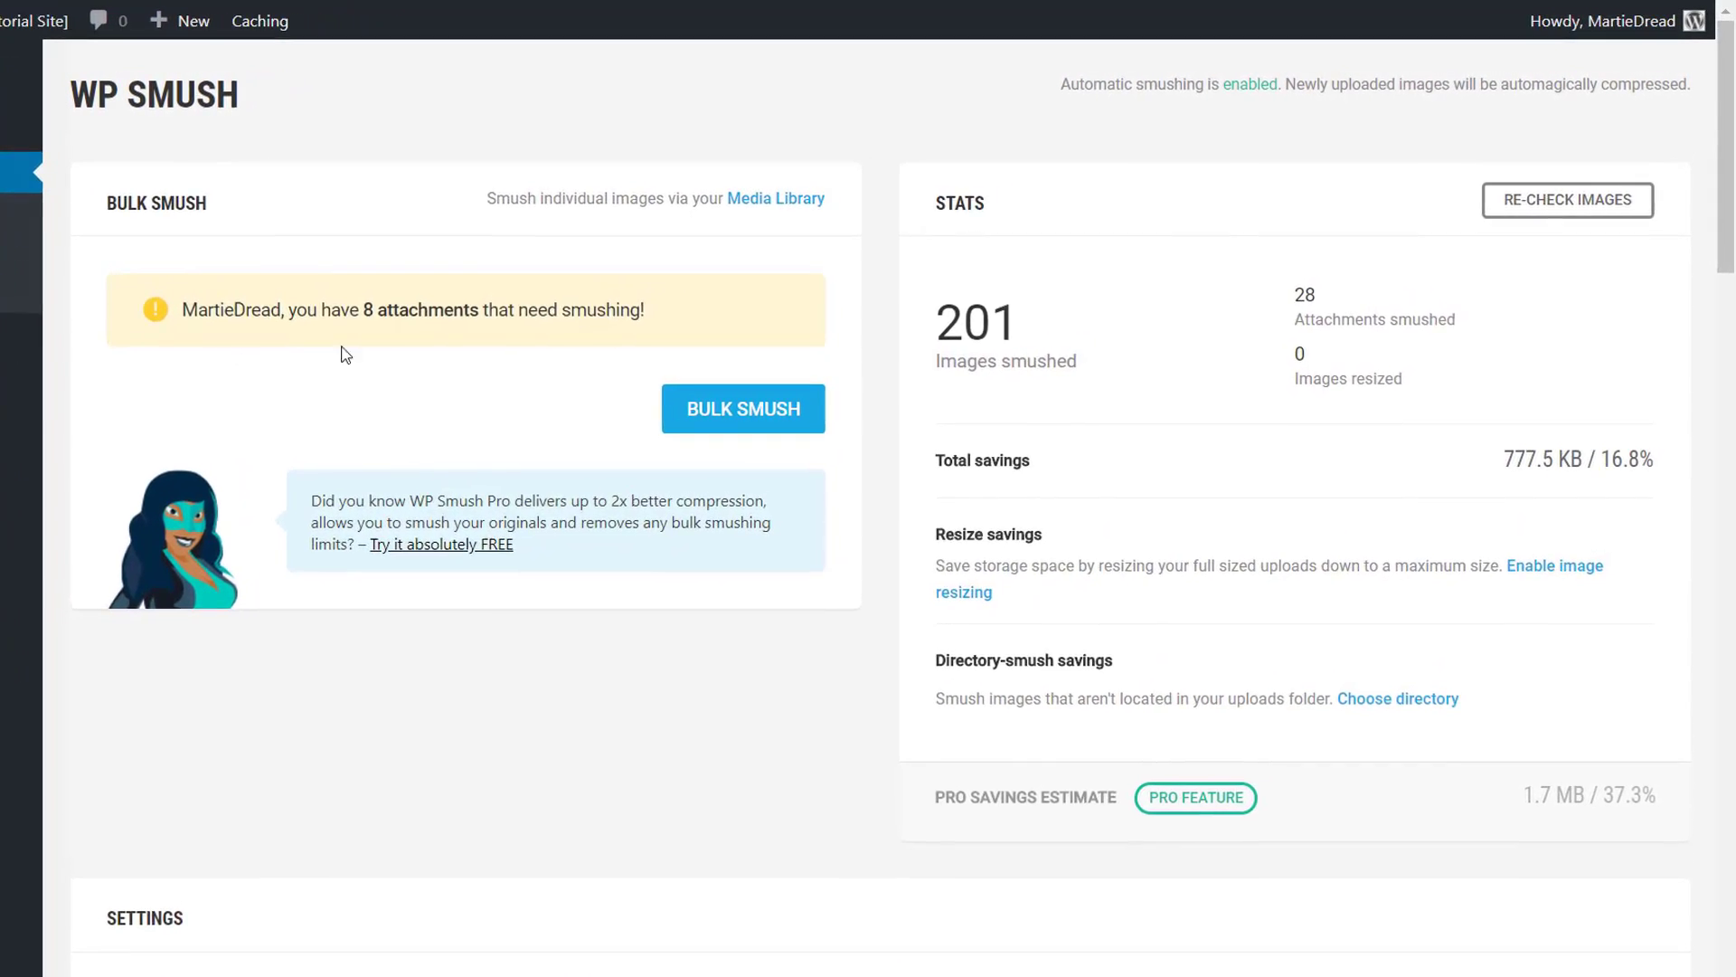
{"action": "left_click", "coordinate": [701, 409]}
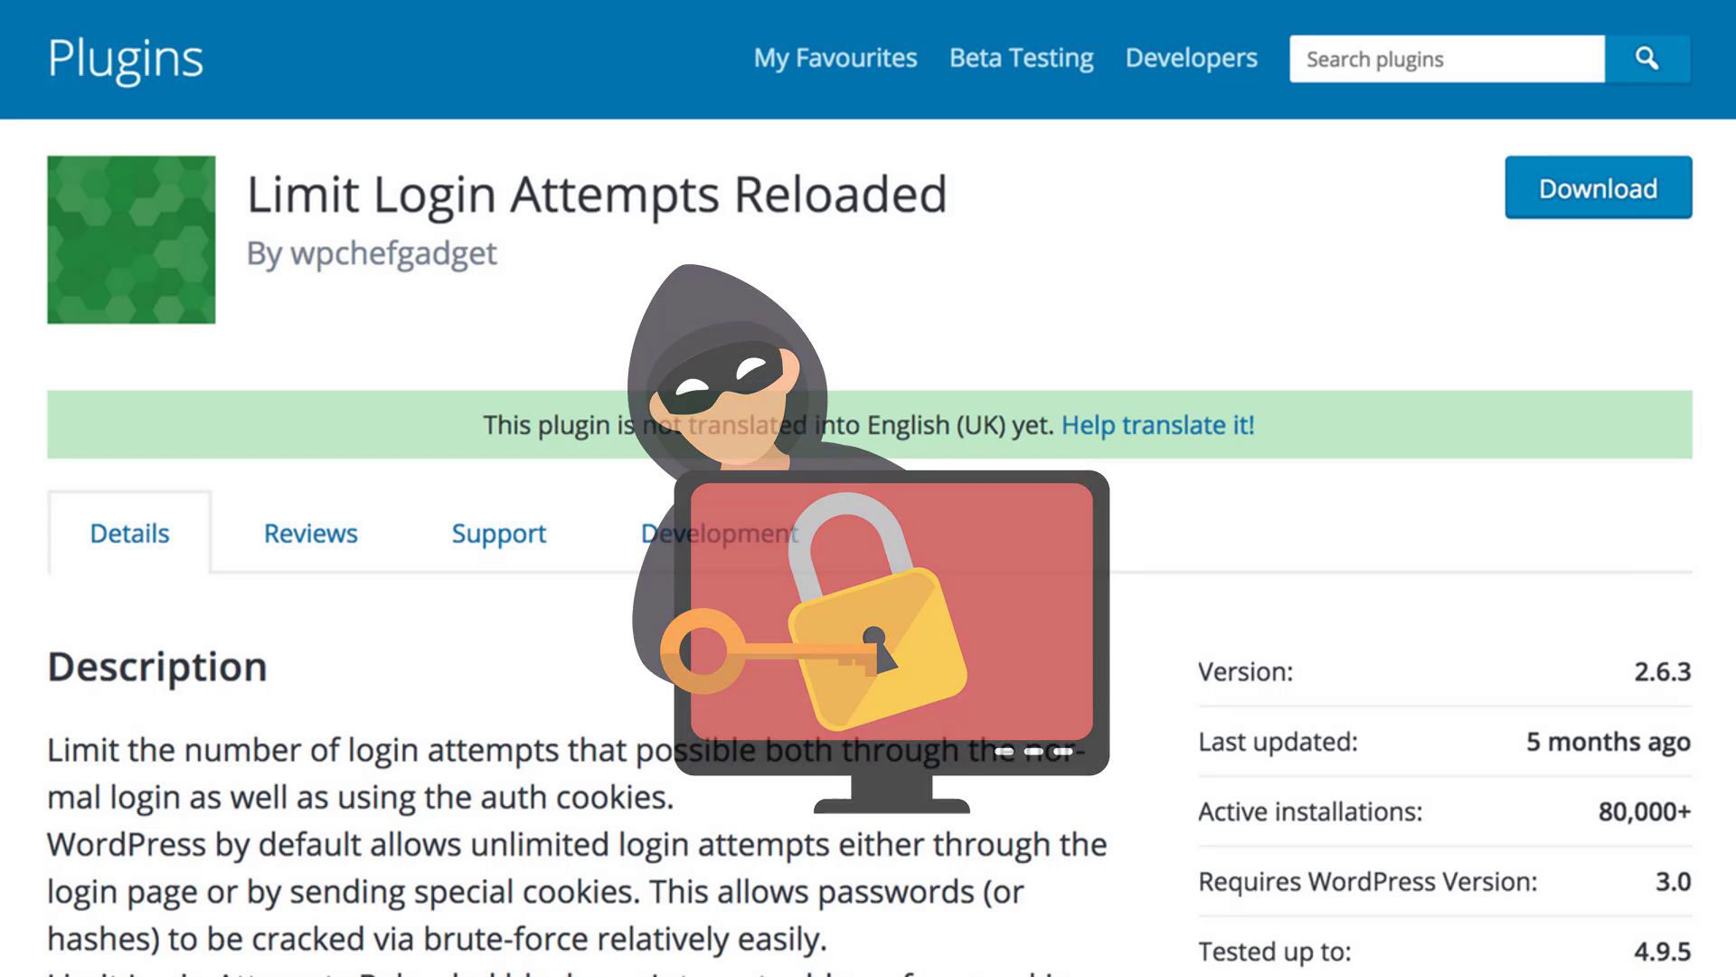
Enter text into the login screen field to get back to the admin Dashboard
{"action": "type", "text": "ust M"}
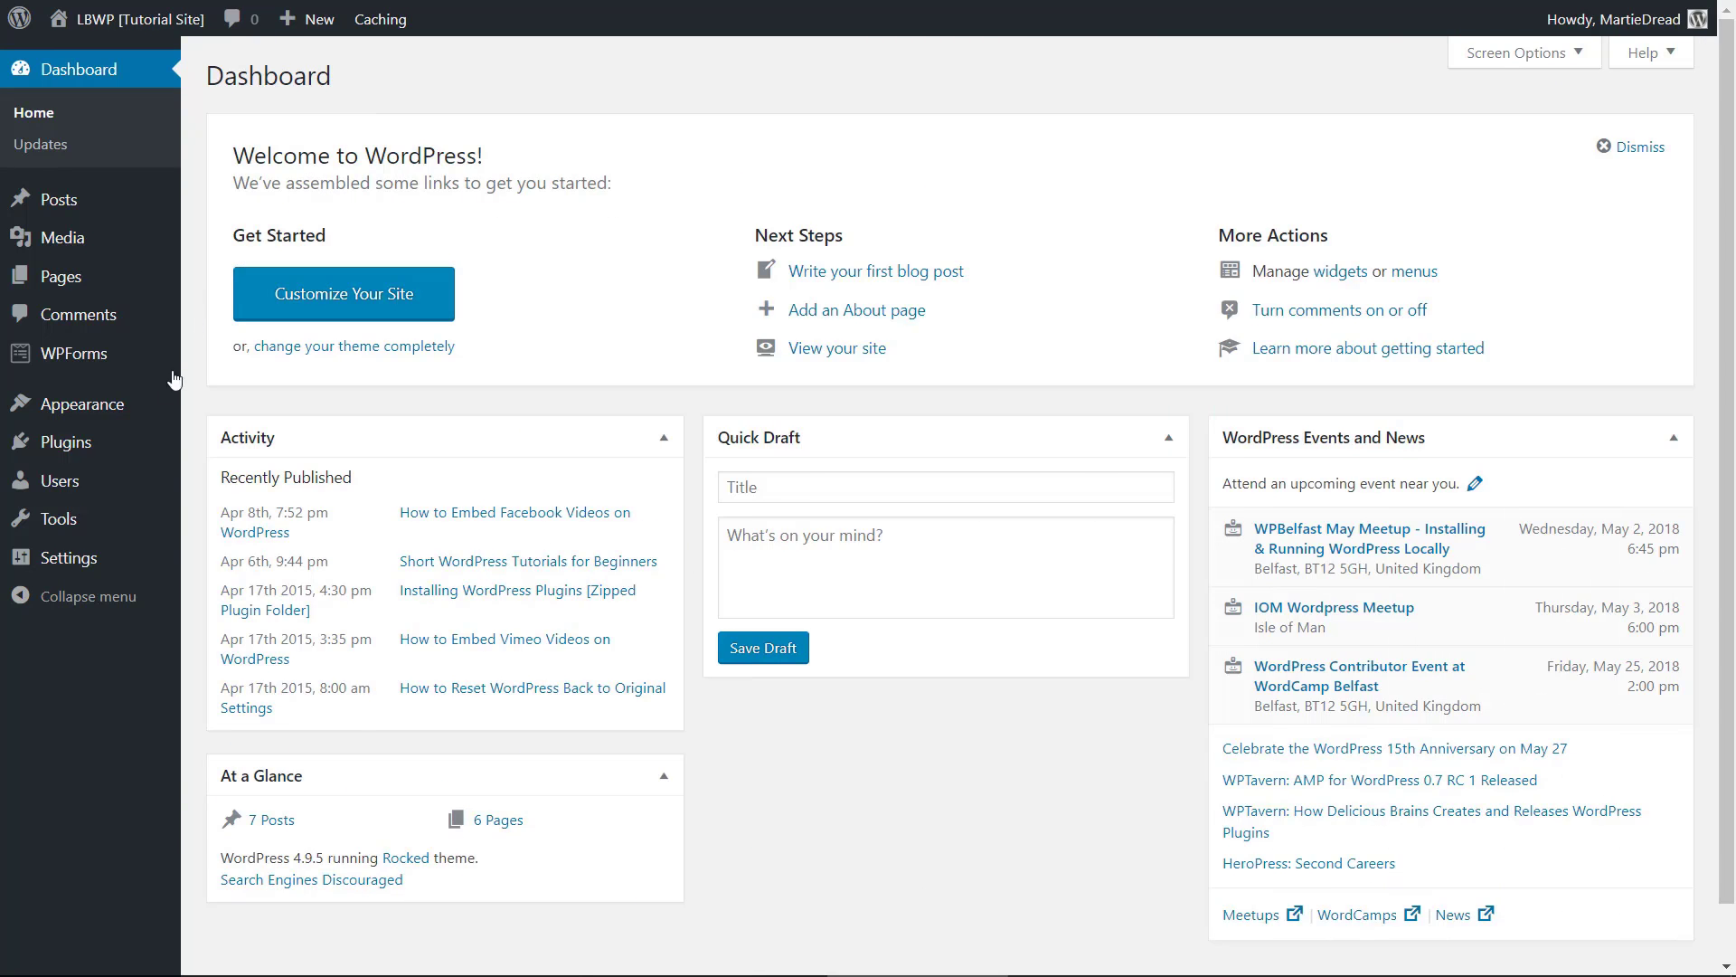
Set Limit Login Attempts to 3 allowed retries and a 30-minute lockout, then save
{"action": "mouse_move", "coordinate": [137, 565]}
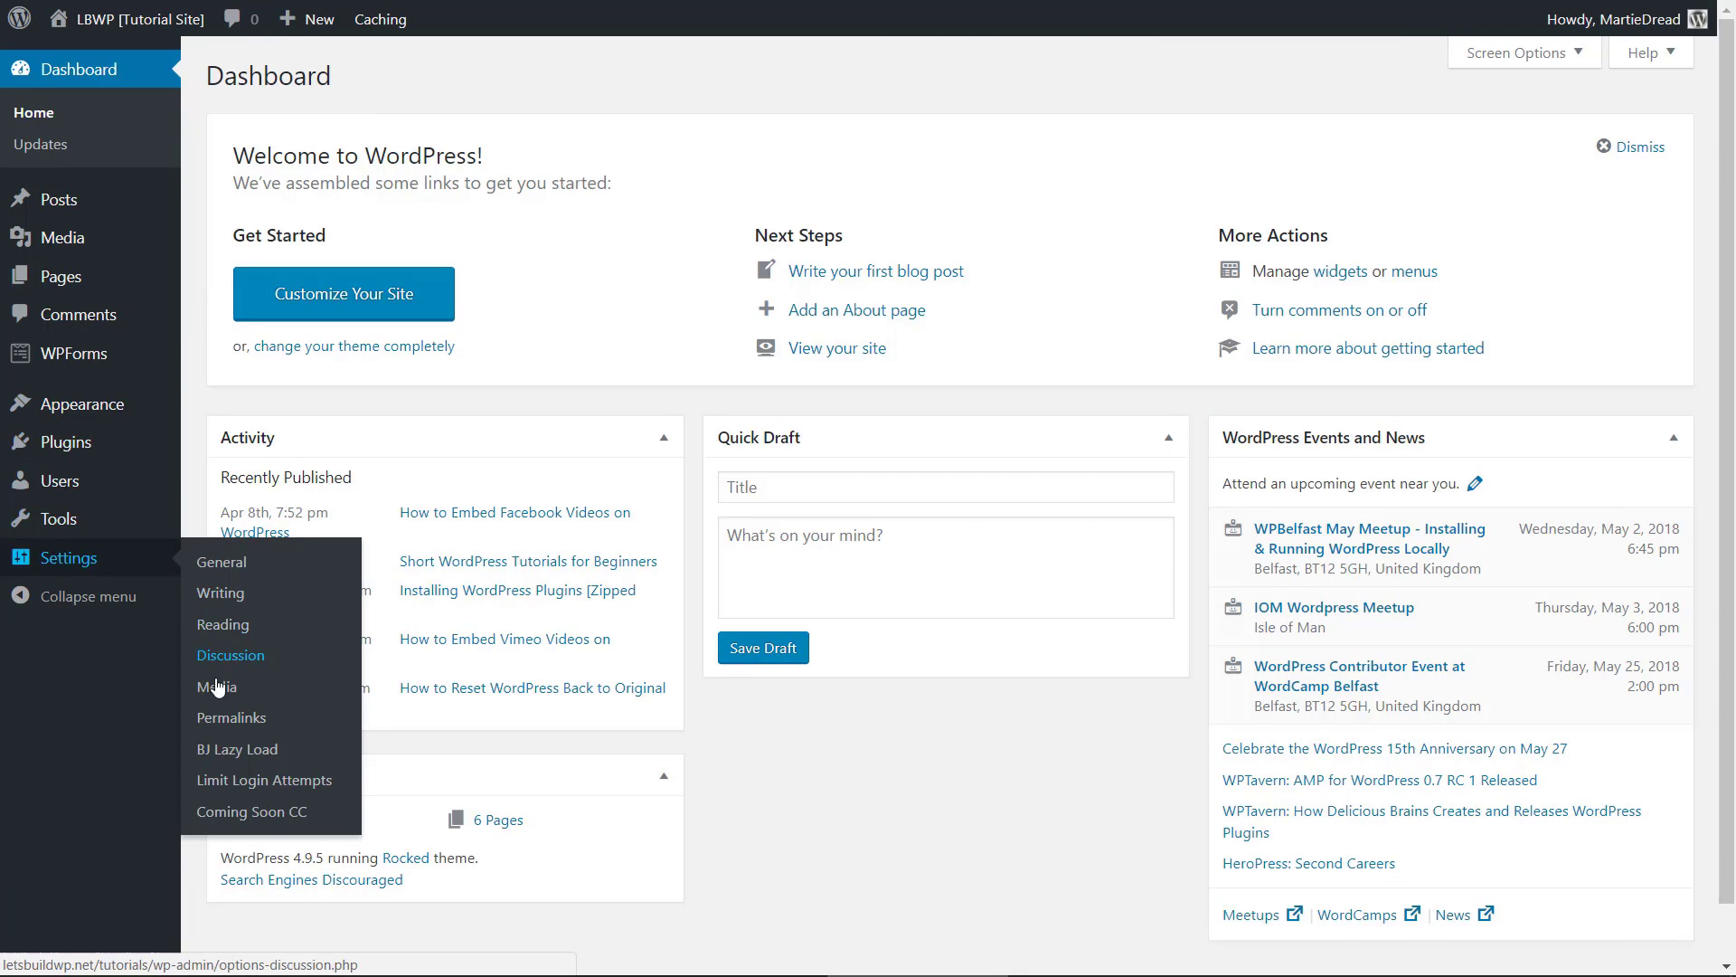
{"action": "left_click", "coordinate": [226, 783]}
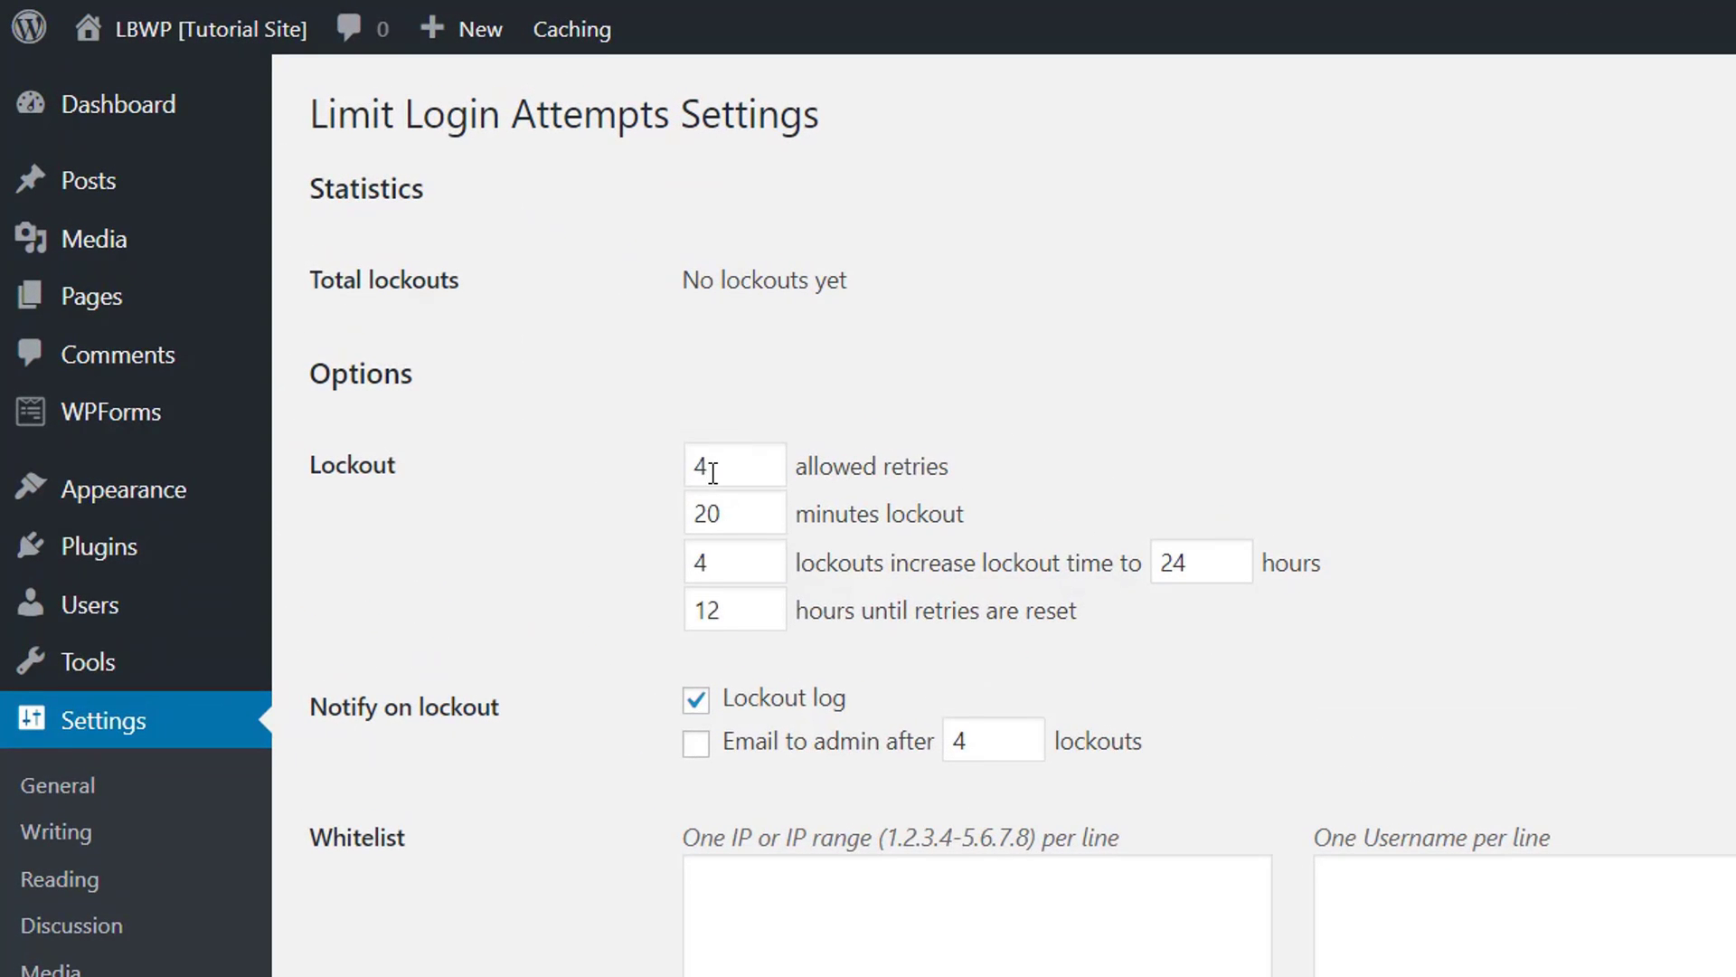
{"action": "left_click_drag", "start_coordinate": [713, 472], "coordinate": [683, 513]}
{"action": "type", "text": "3"}
{"action": "type", "text": "30"}
{"action": "left_click", "coordinate": [631, 514]}
{"action": "scroll", "coordinate": [1004, 516], "scroll_direction": "down", "scroll_amount": 5}
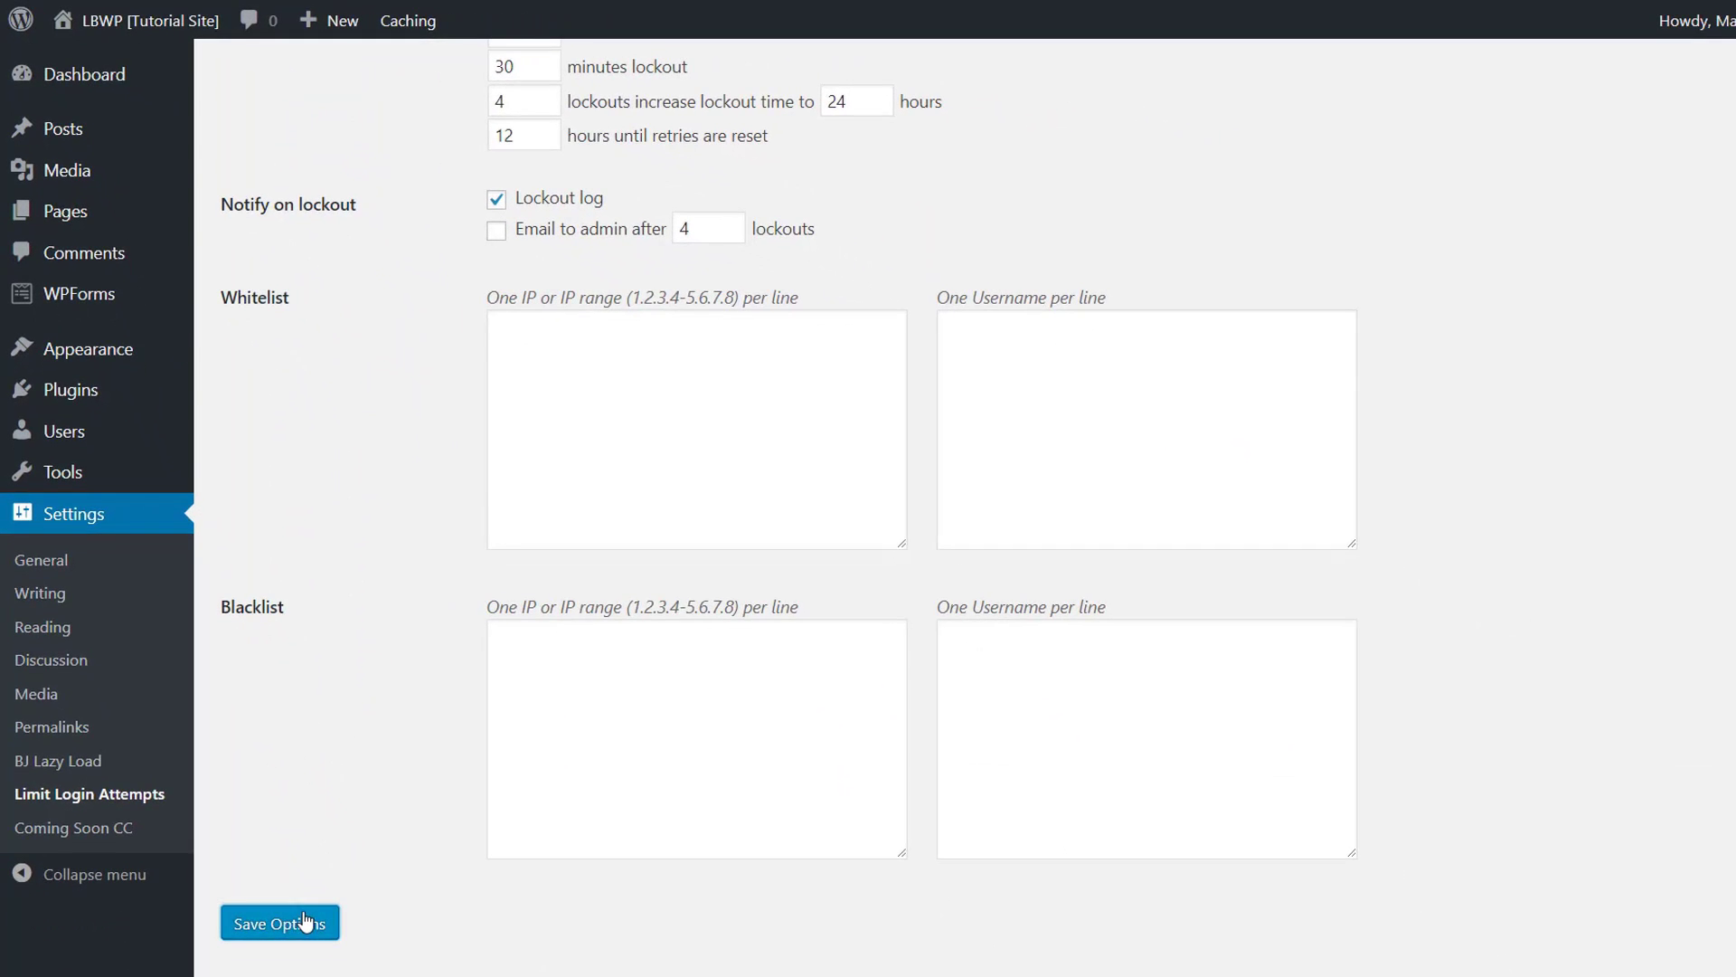
{"action": "left_click", "coordinate": [280, 922]}
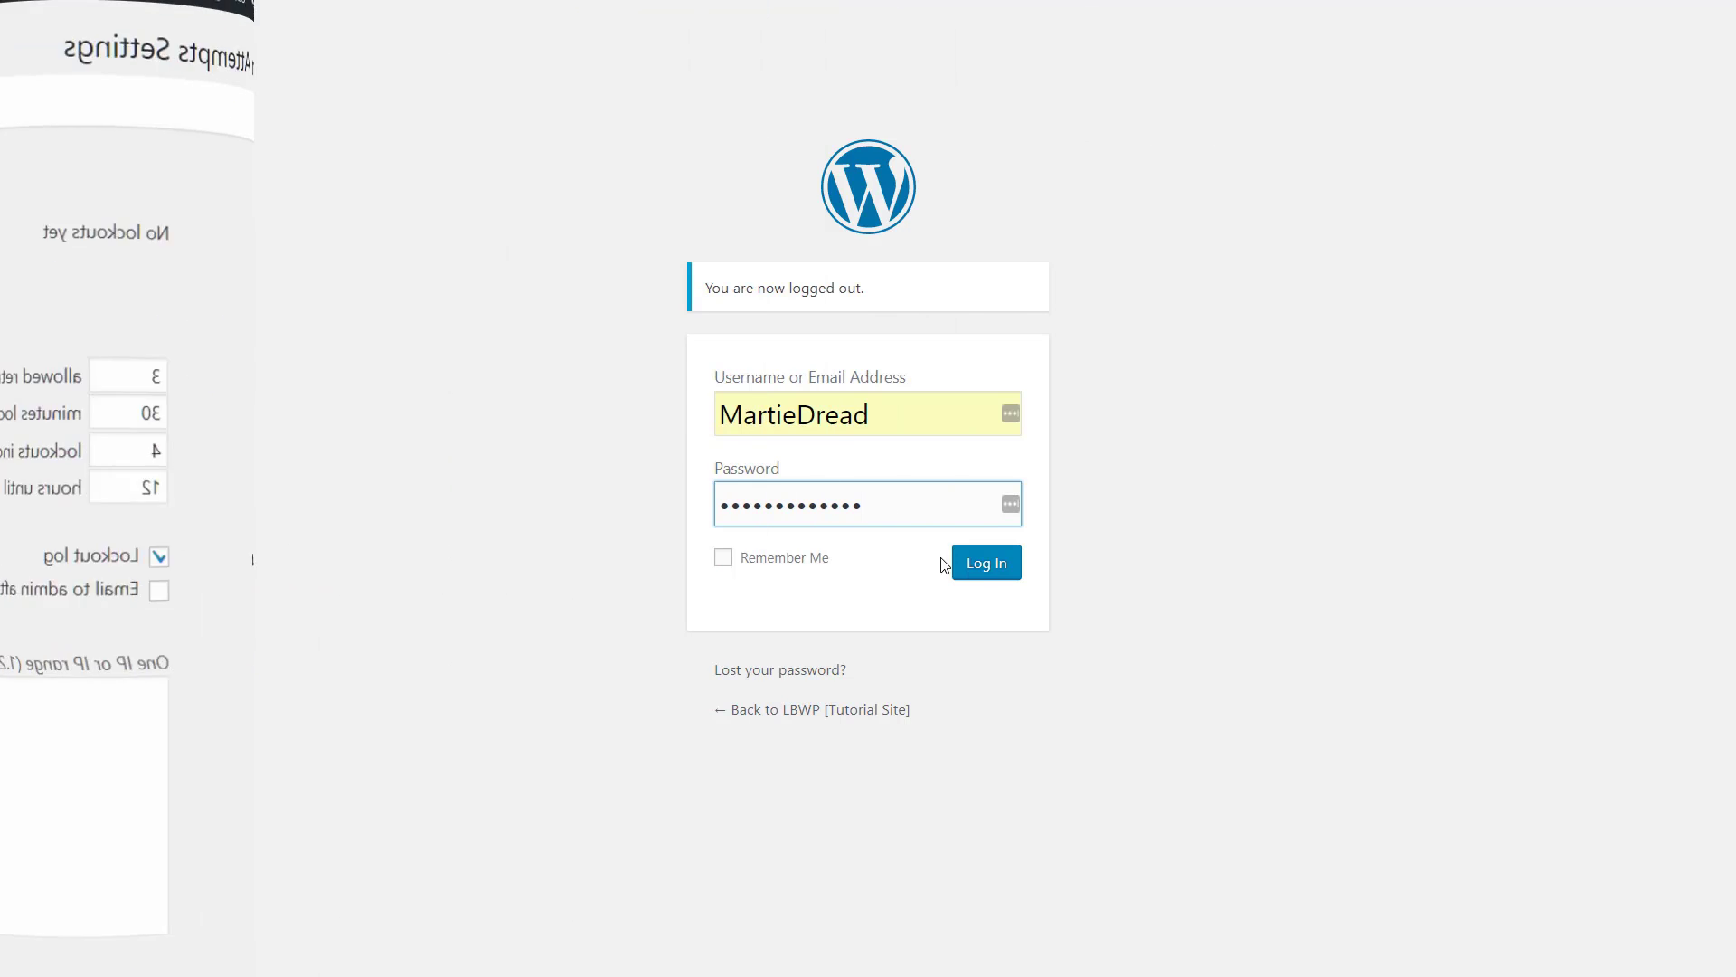
{"action": "left_click", "coordinate": [984, 562]}
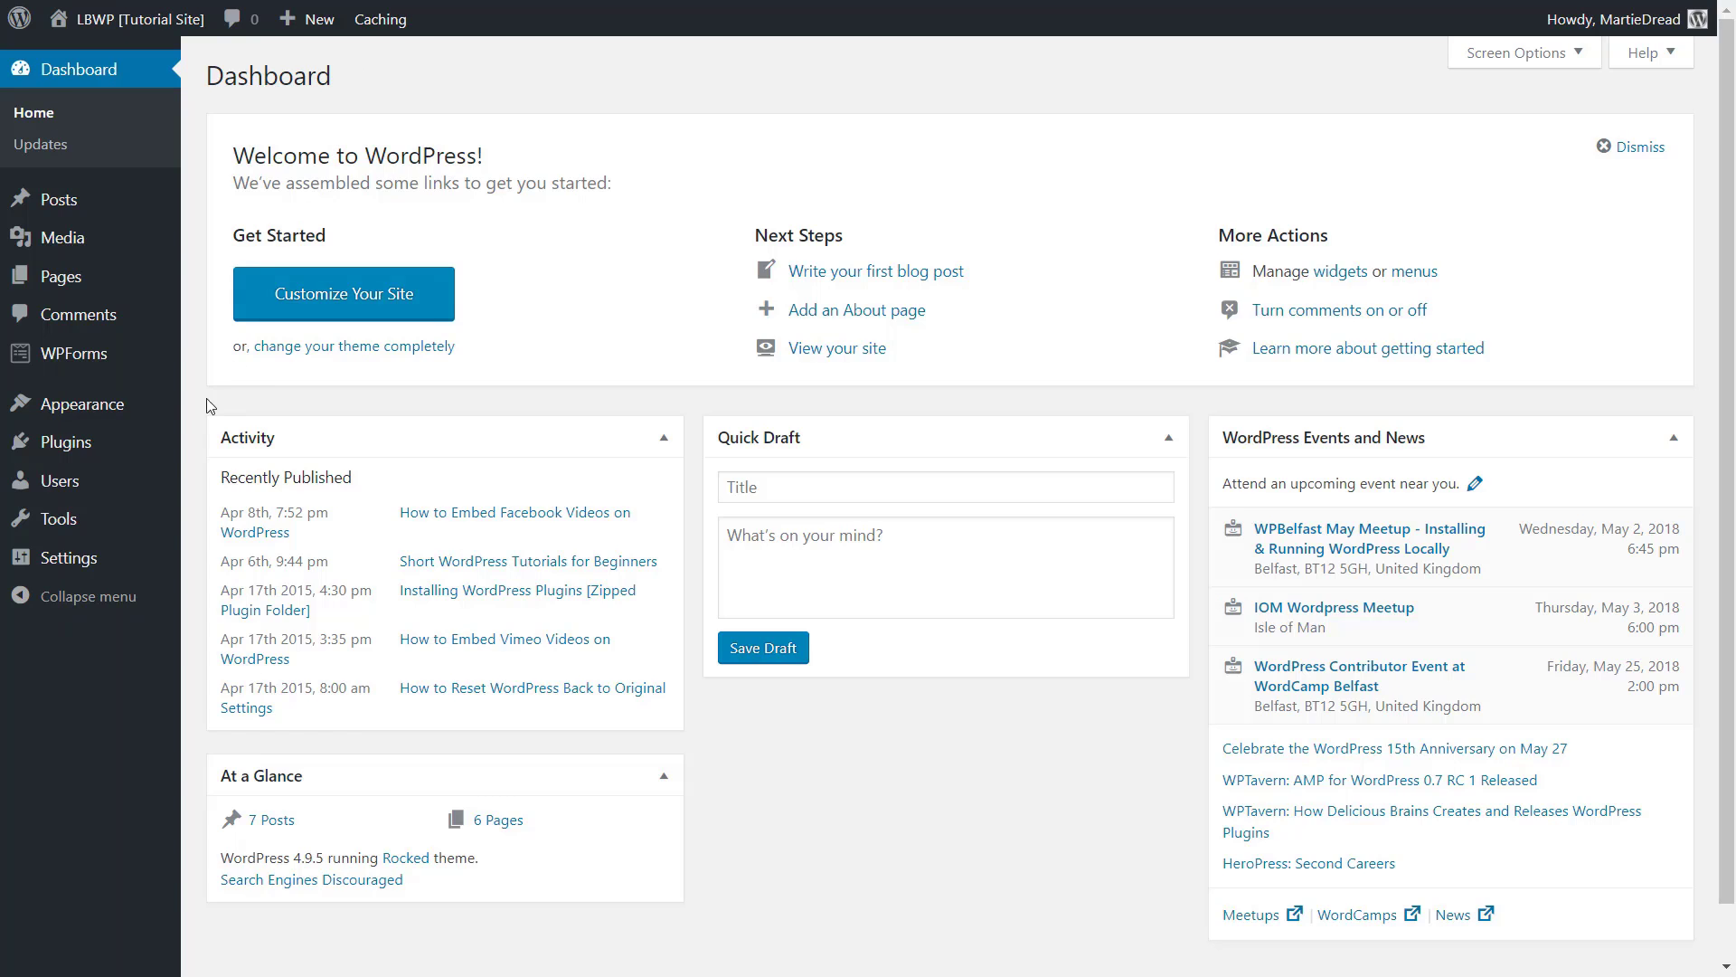
Paste the Google site-verification meta tag into Scripts in Header and save it
{"action": "mouse_move", "coordinate": [134, 567]}
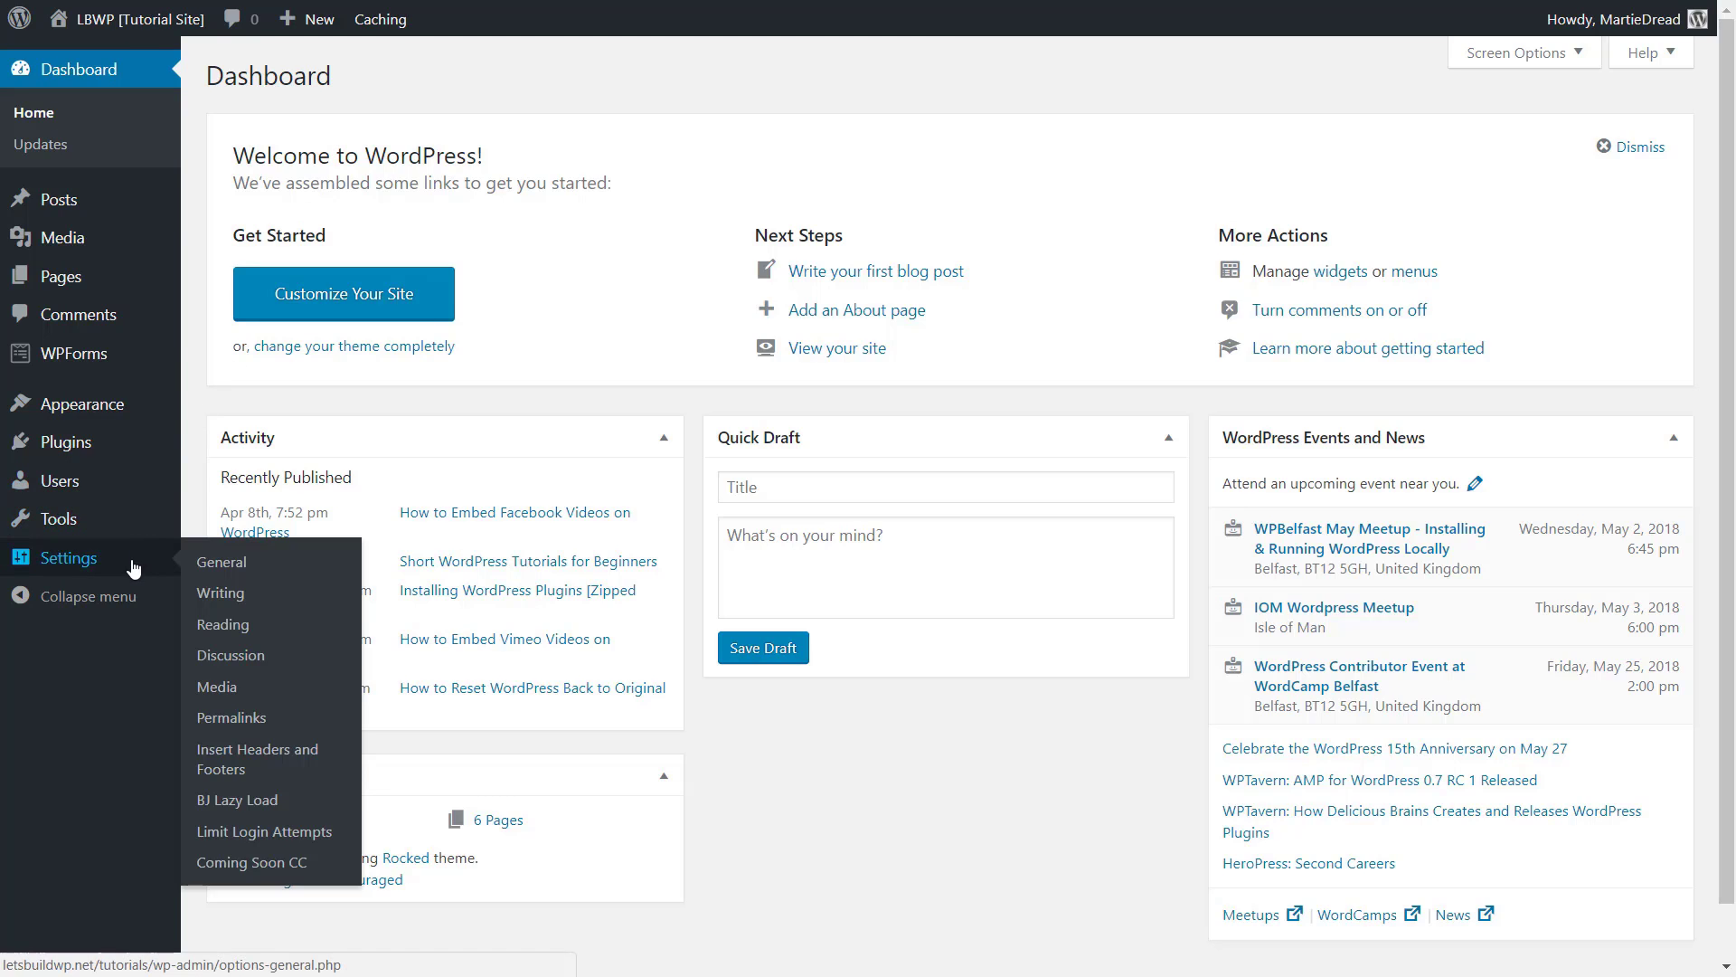
{"action": "left_click", "coordinate": [215, 758]}
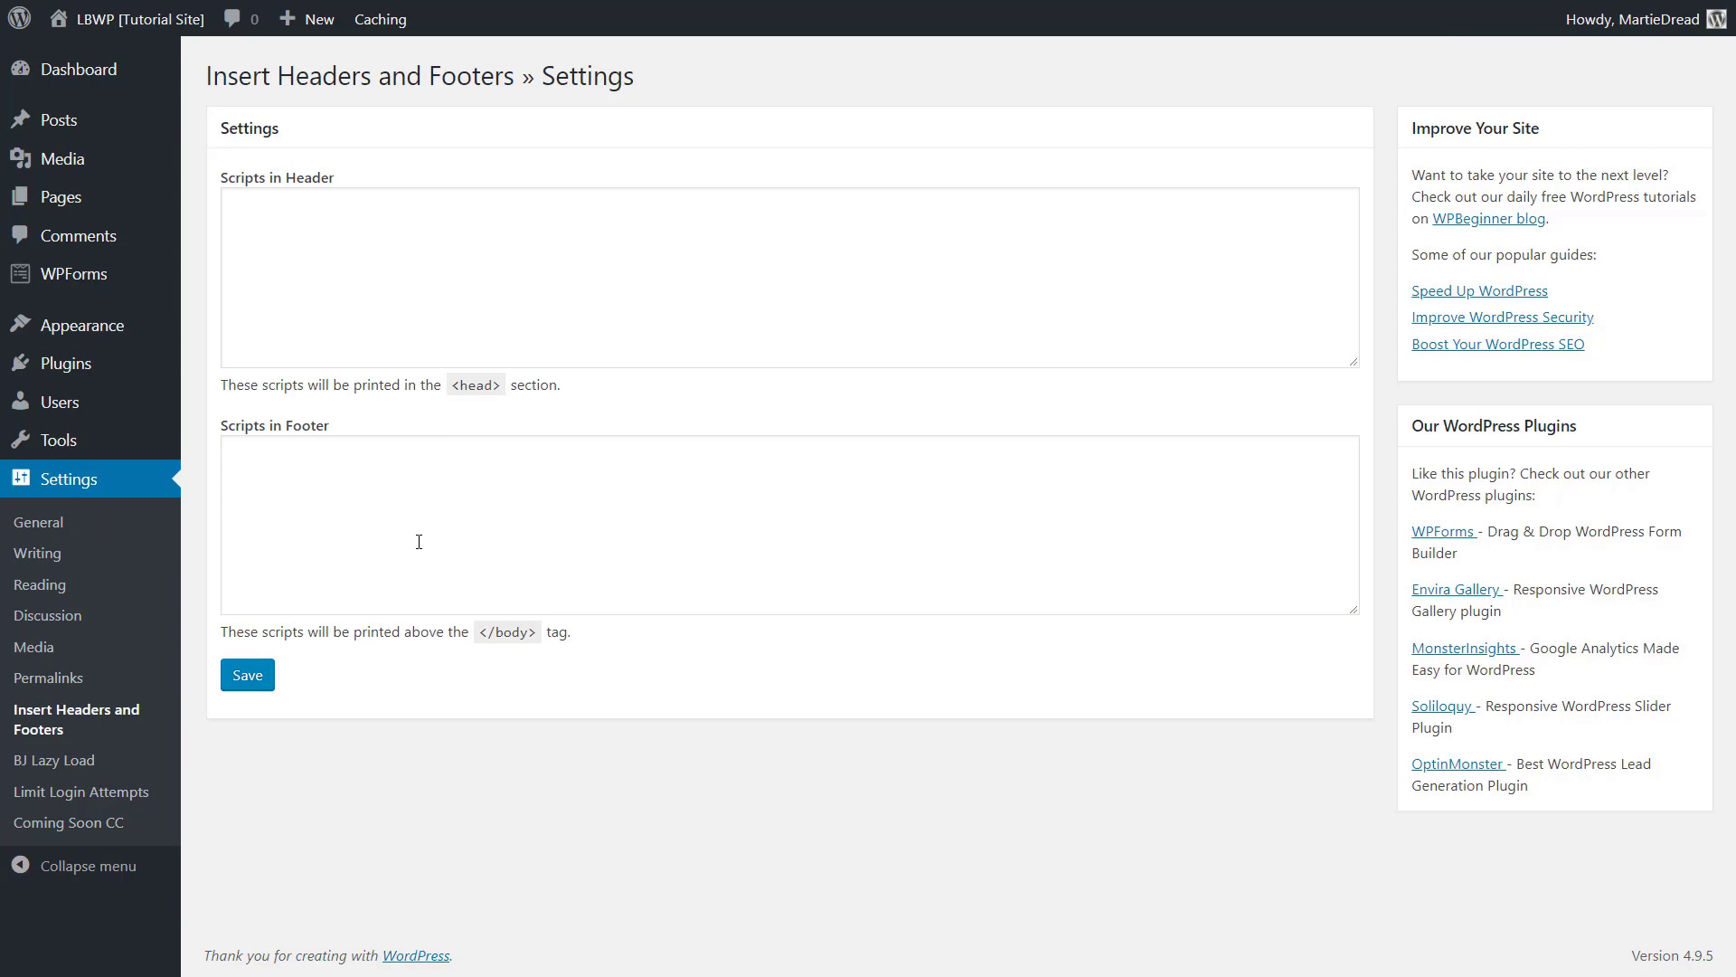
{"action": "left_click", "coordinate": [451, 282]}
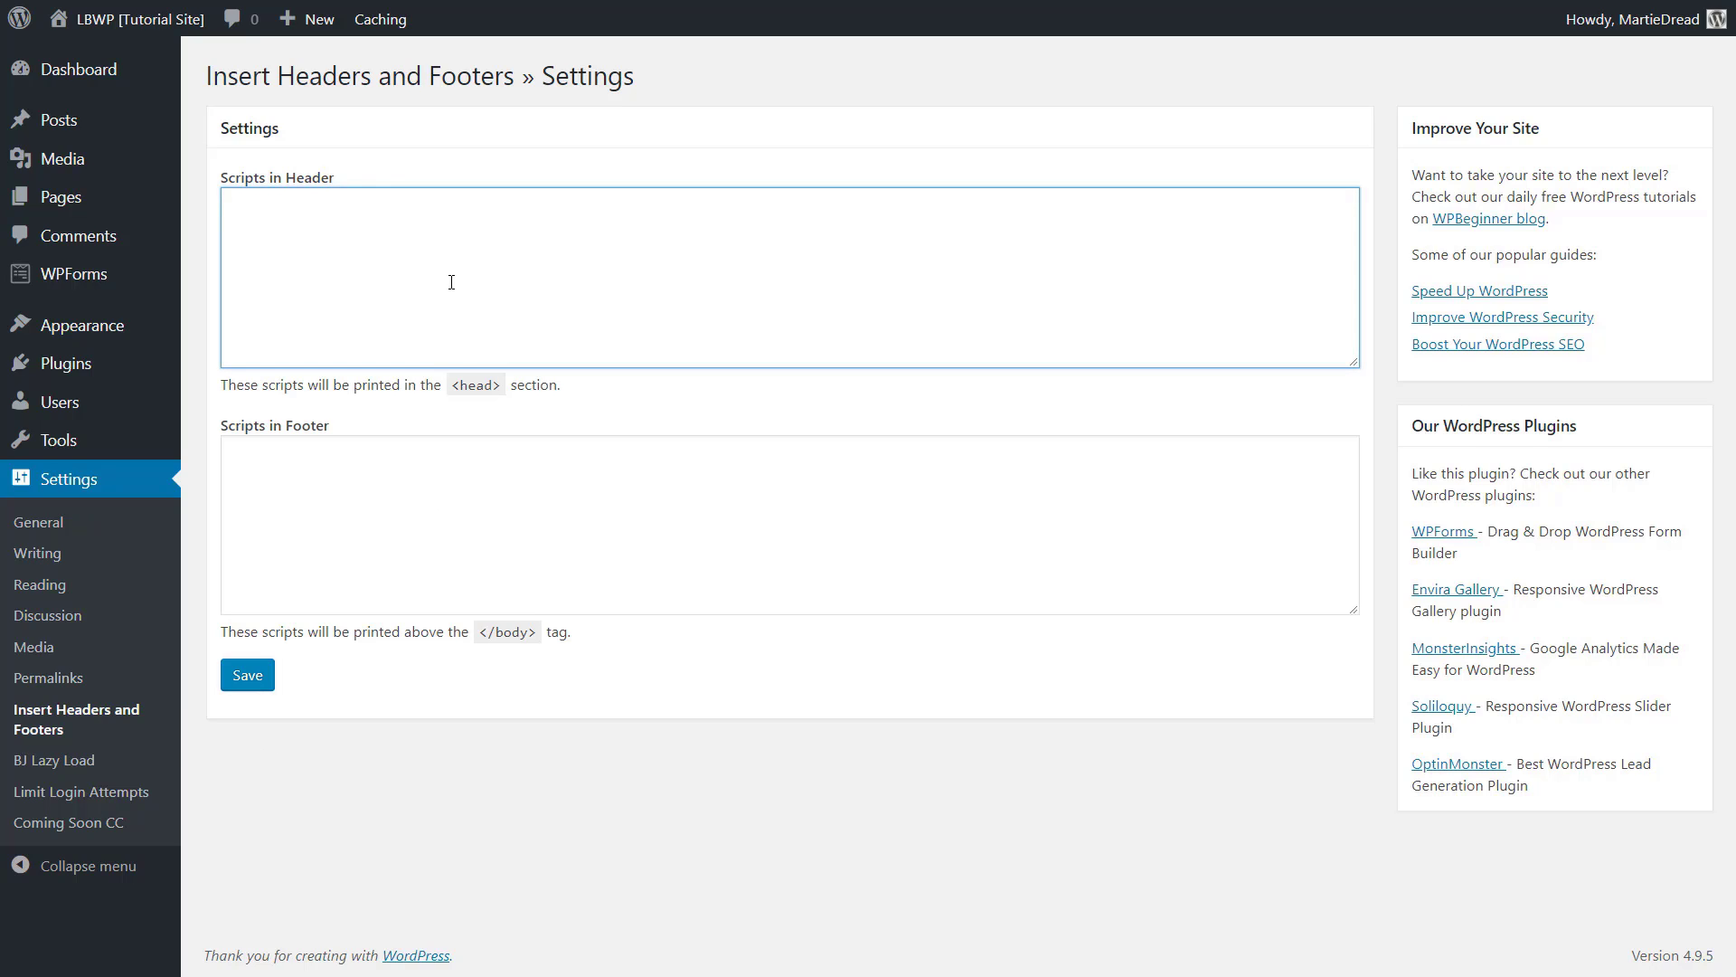
{"action": "type", "text": "<meta name=\"google-site-verification\" content=\"TDhrGGSreRUpl-O2utV_f2YScKjEjXcHcyIHk1NEBEU\" />"}
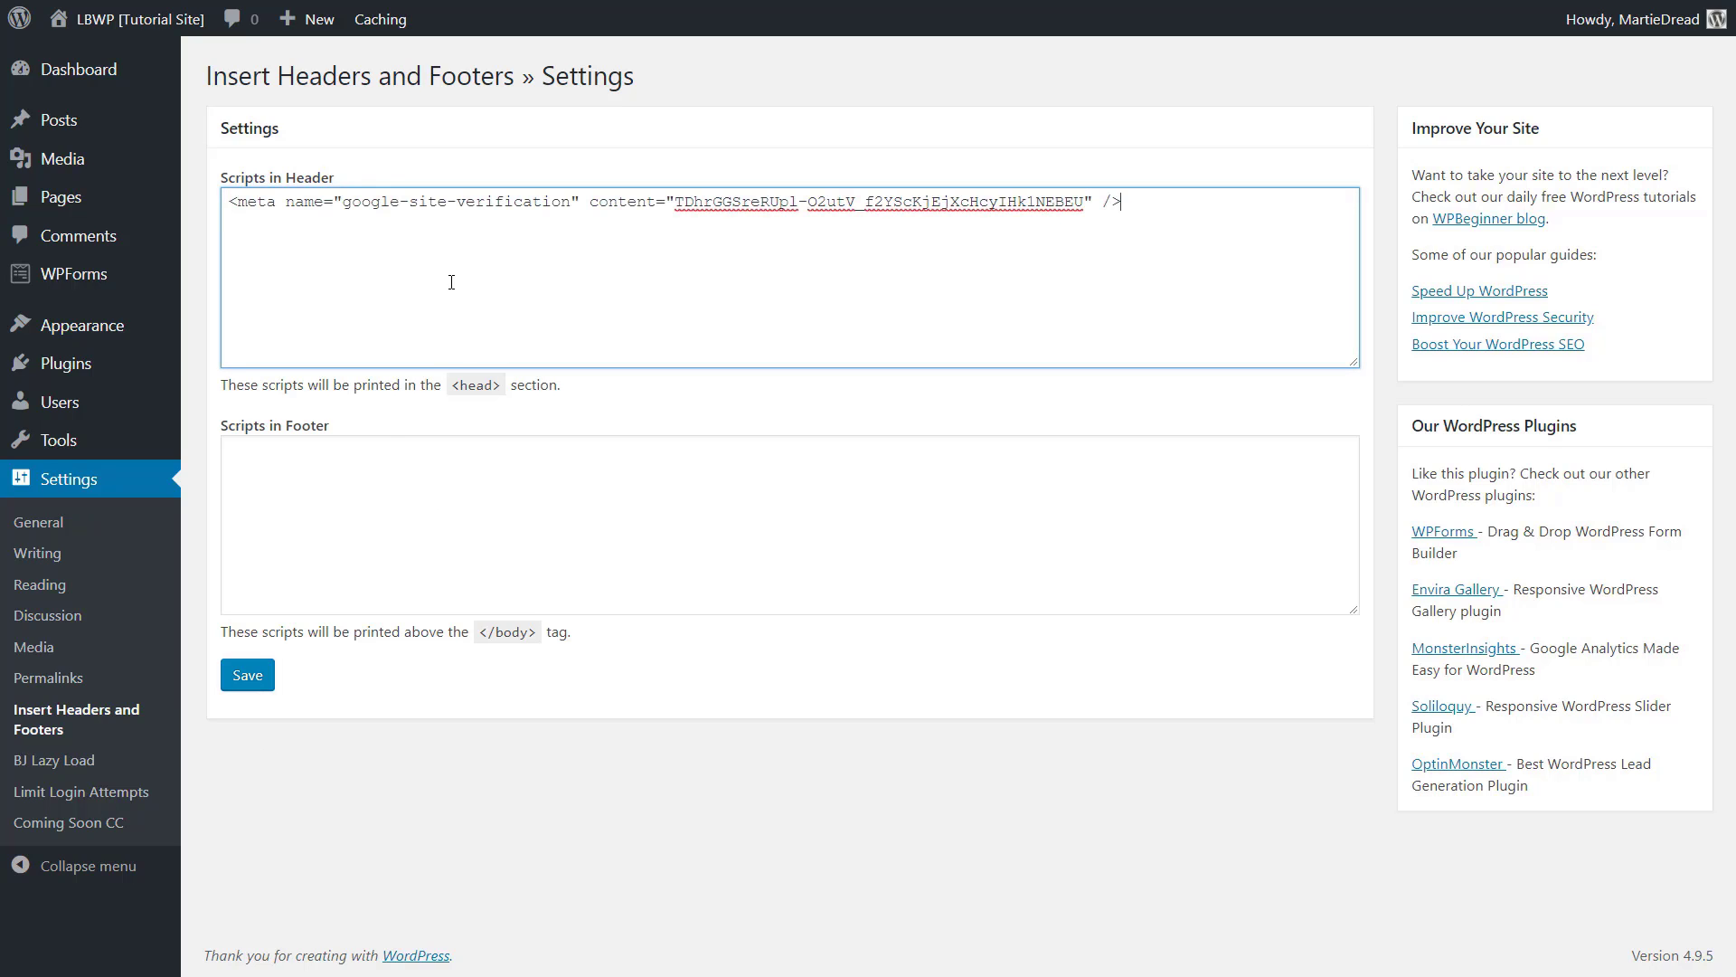
{"action": "left_click", "coordinate": [269, 678]}
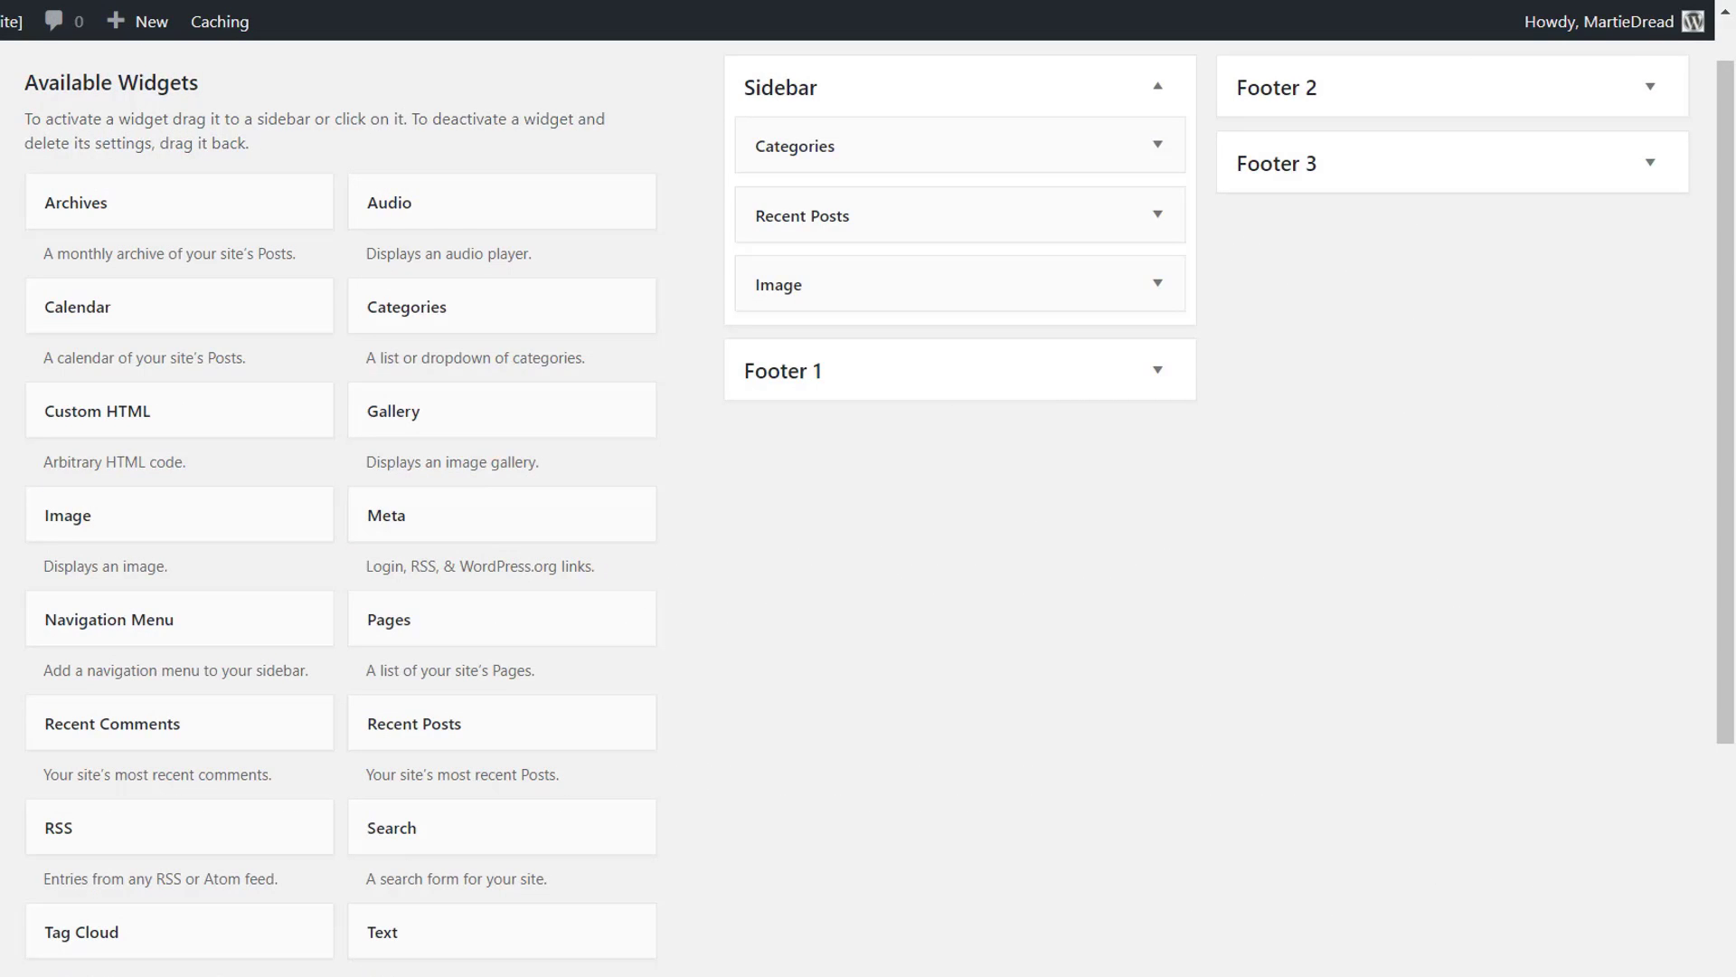
Drag the Visual Editor widget into the Sidebar just below the Image widget
{"action": "left_click_drag", "start_coordinate": [868, 796], "coordinate": [1010, 369]}
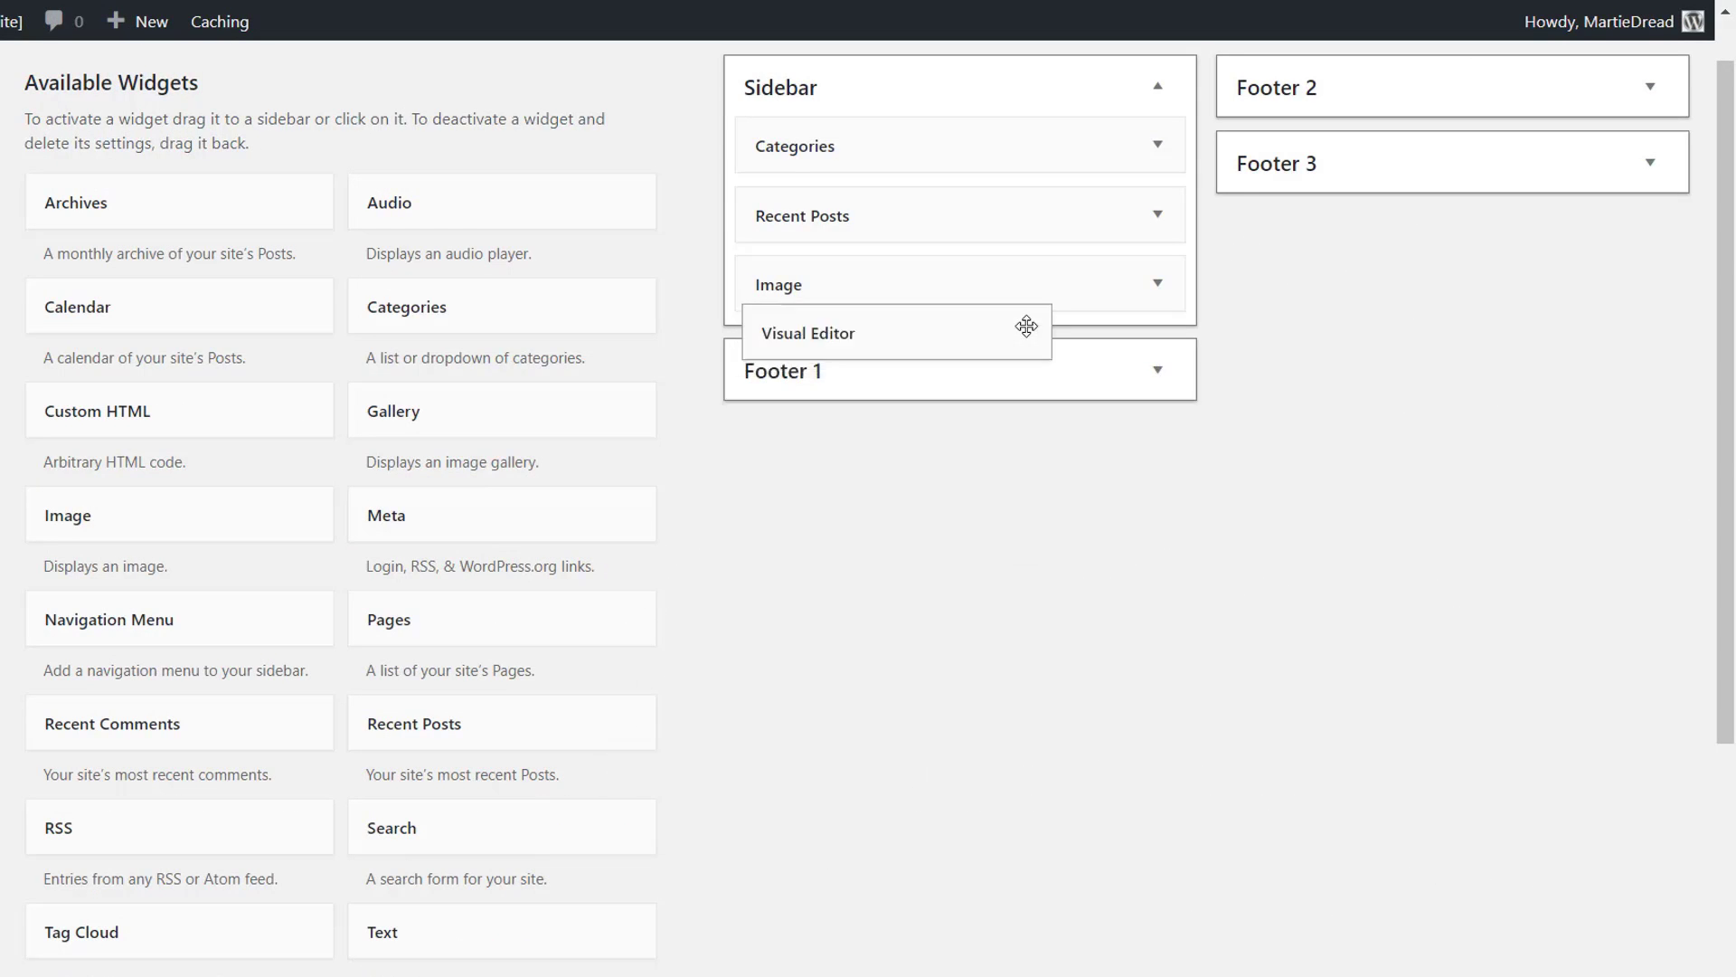
{"action": "mouse_move", "coordinate": [1026, 326]}
{"action": "left_mouse_down"}
{"action": "mouse_move", "coordinate": [1028, 302]}
{"action": "mouse_move", "coordinate": [1019, 333]}
{"action": "left_mouse_up"}
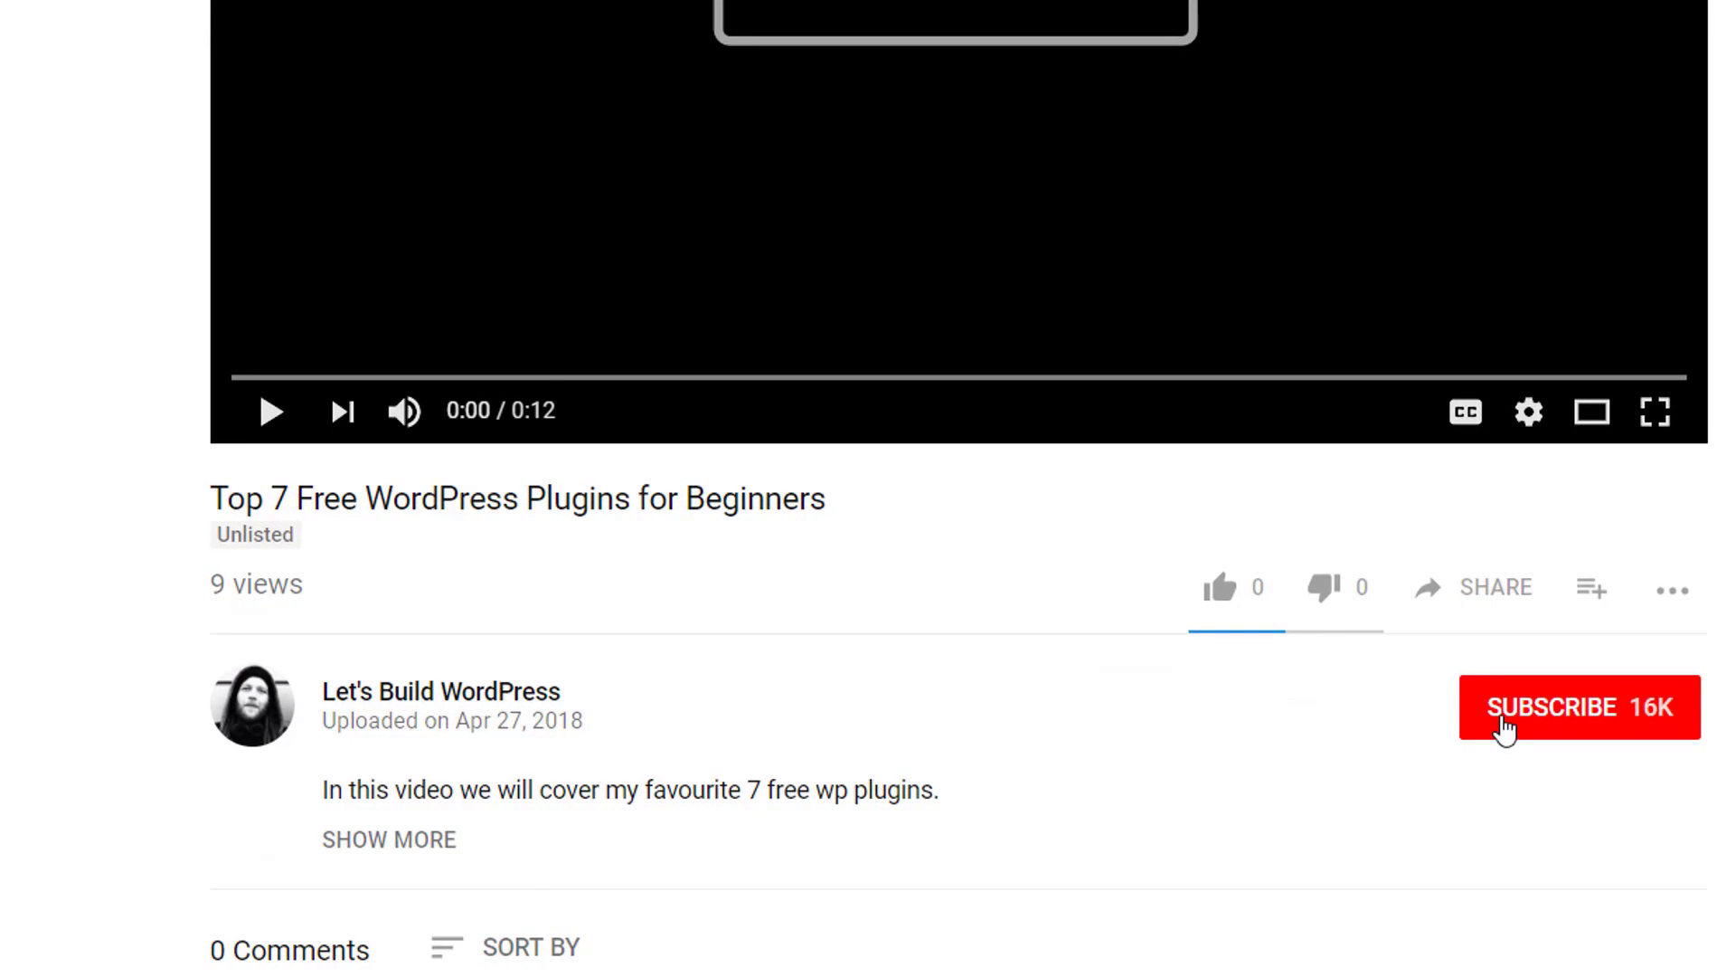
Subscribe to Let's Build WordPress and turn on all notifications via the bell
{"action": "left_click", "coordinate": [1504, 726]}
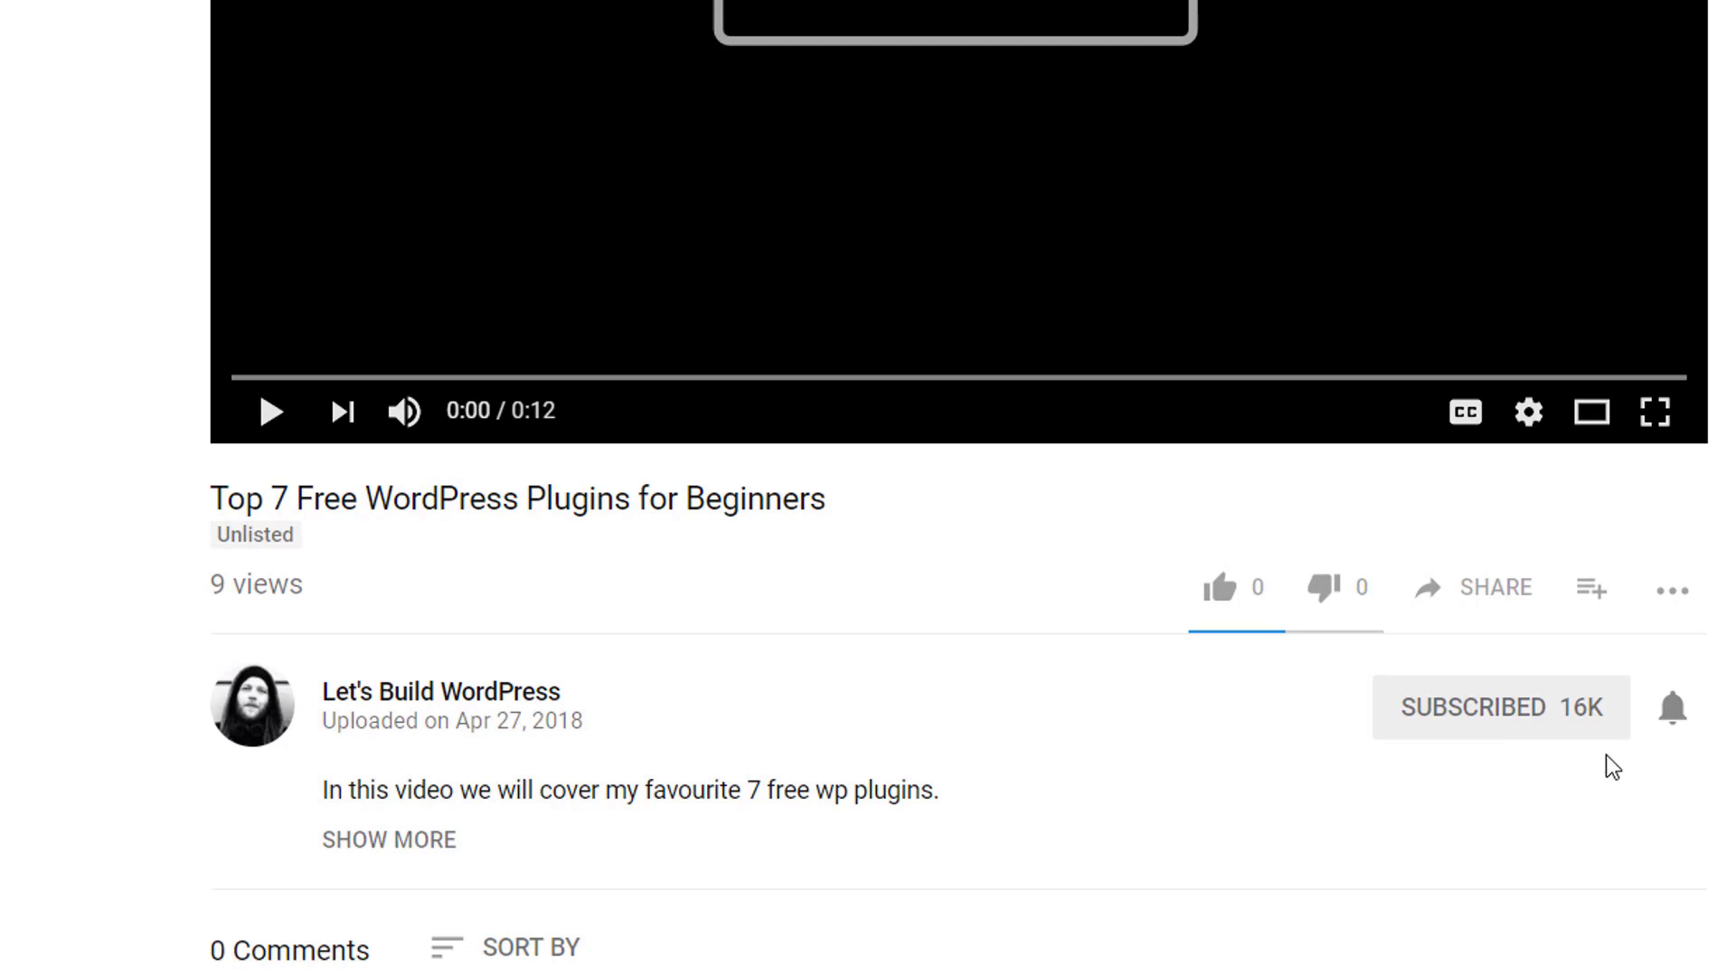
{"action": "left_click", "coordinate": [1670, 717]}
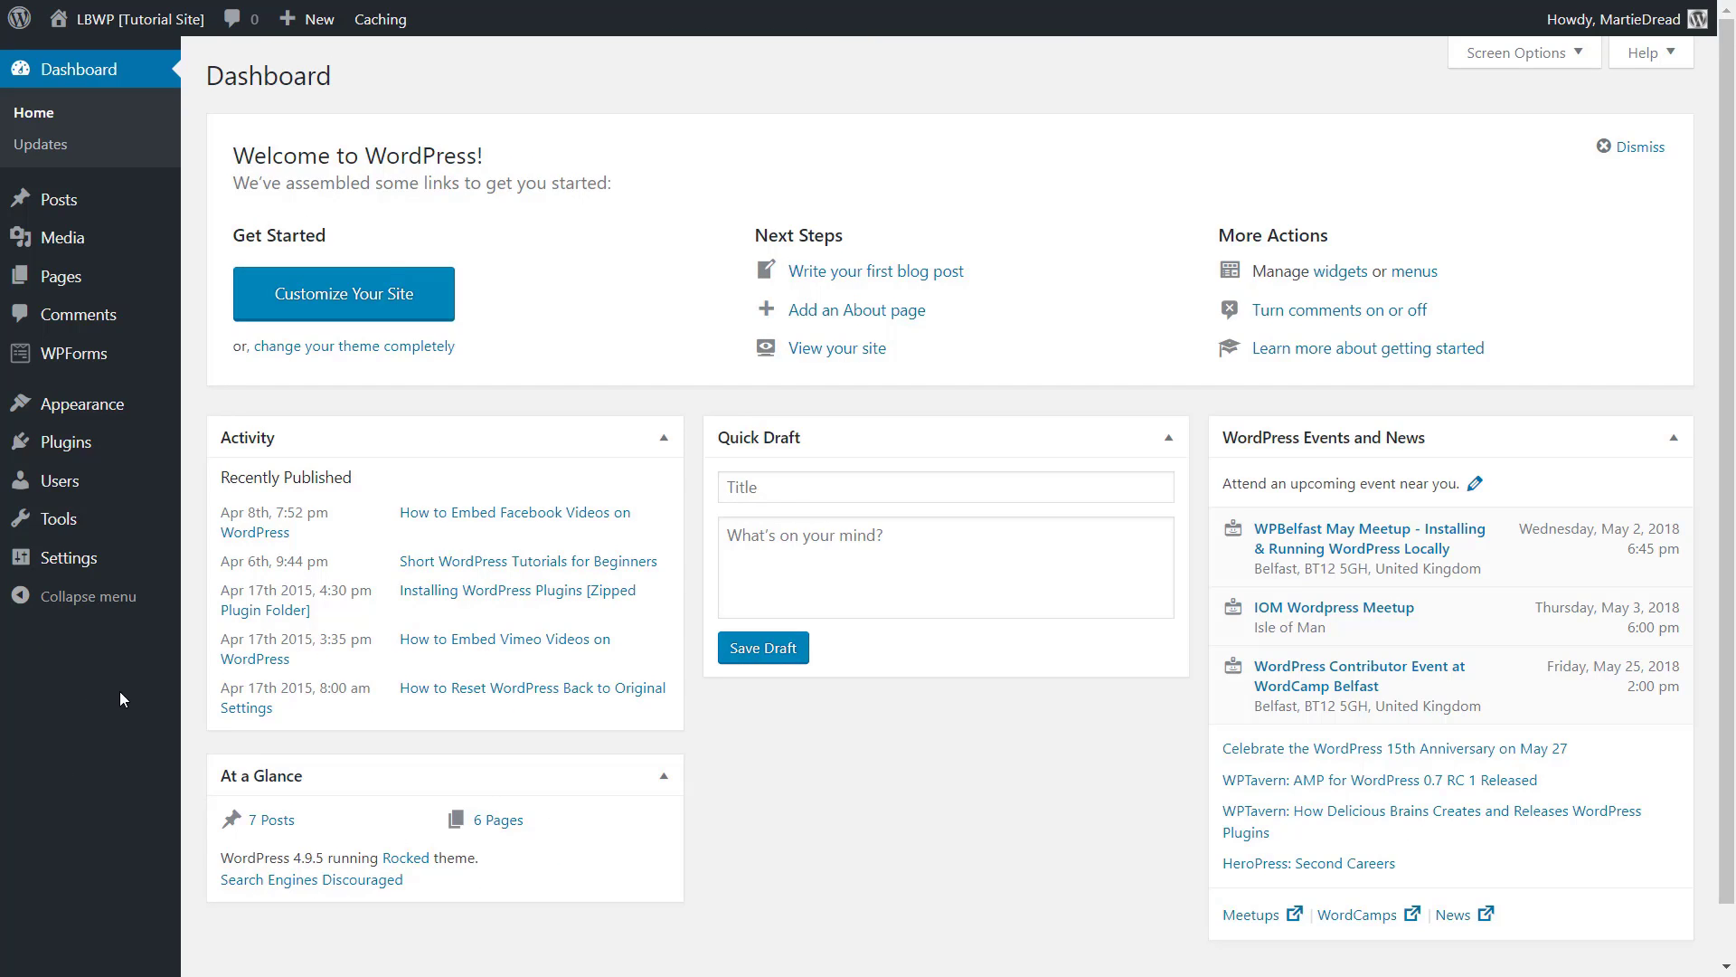
Limit both Posts and Pages to a maximum of 3 stored revisions and save
{"action": "mouse_move", "coordinate": [132, 566]}
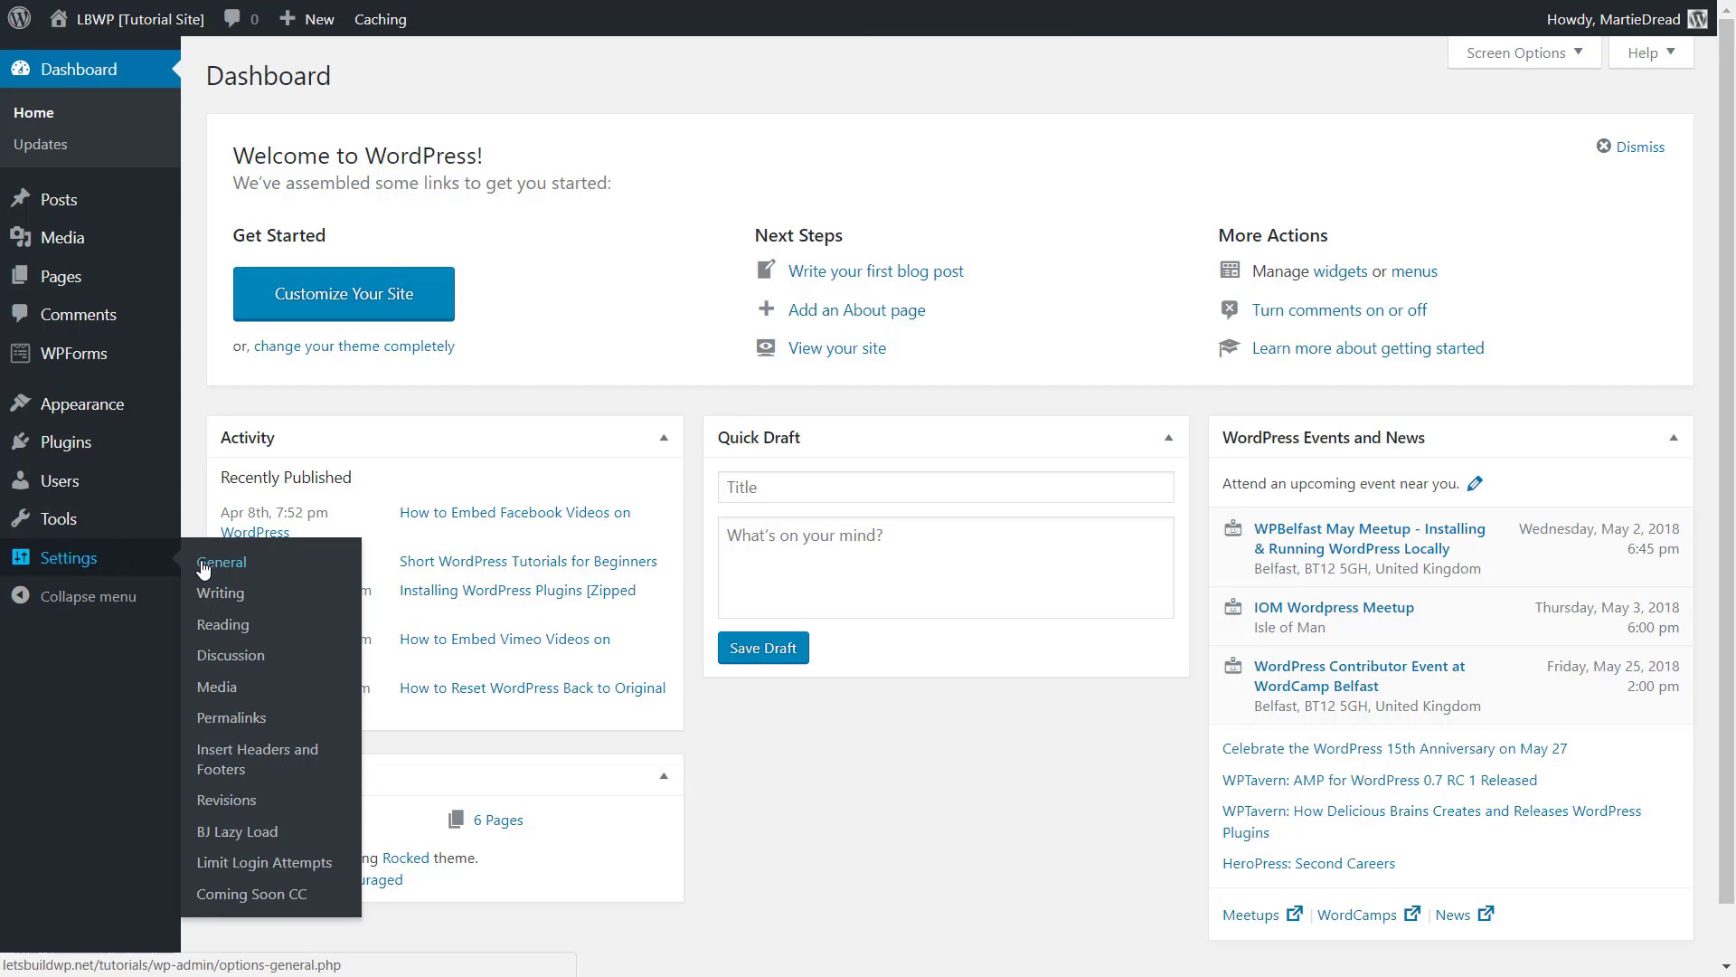
{"action": "left_click", "coordinate": [214, 804]}
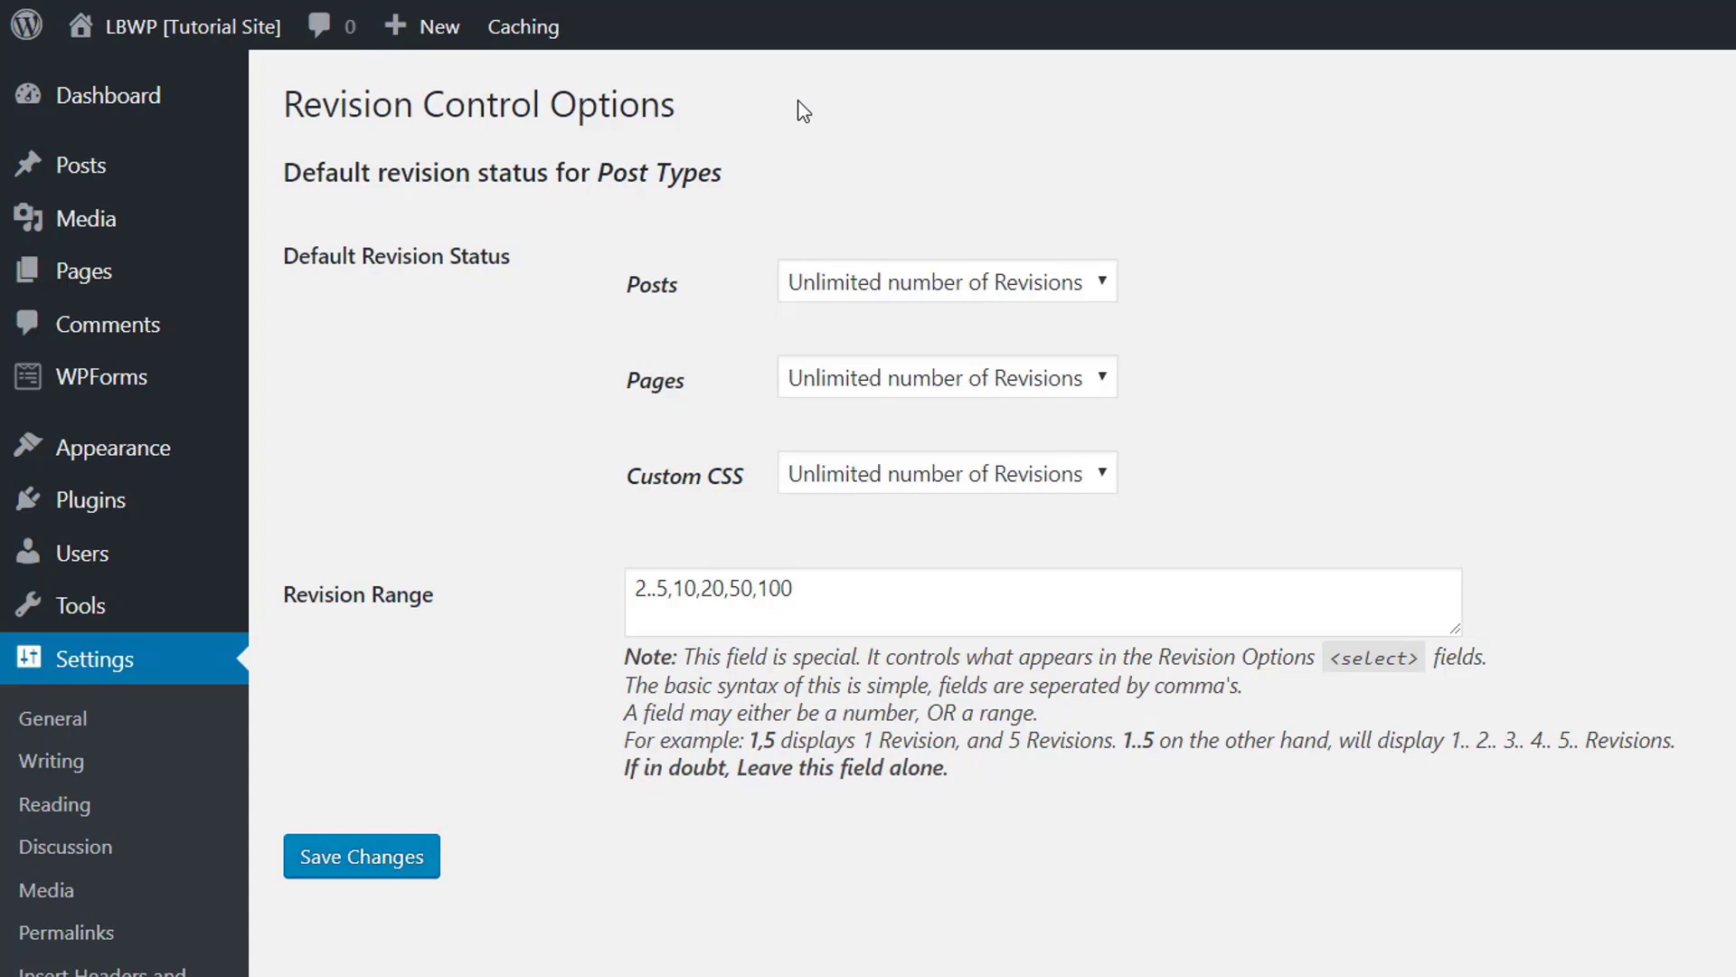
{"action": "left_click", "coordinate": [839, 277]}
{"action": "left_click", "coordinate": [822, 410]}
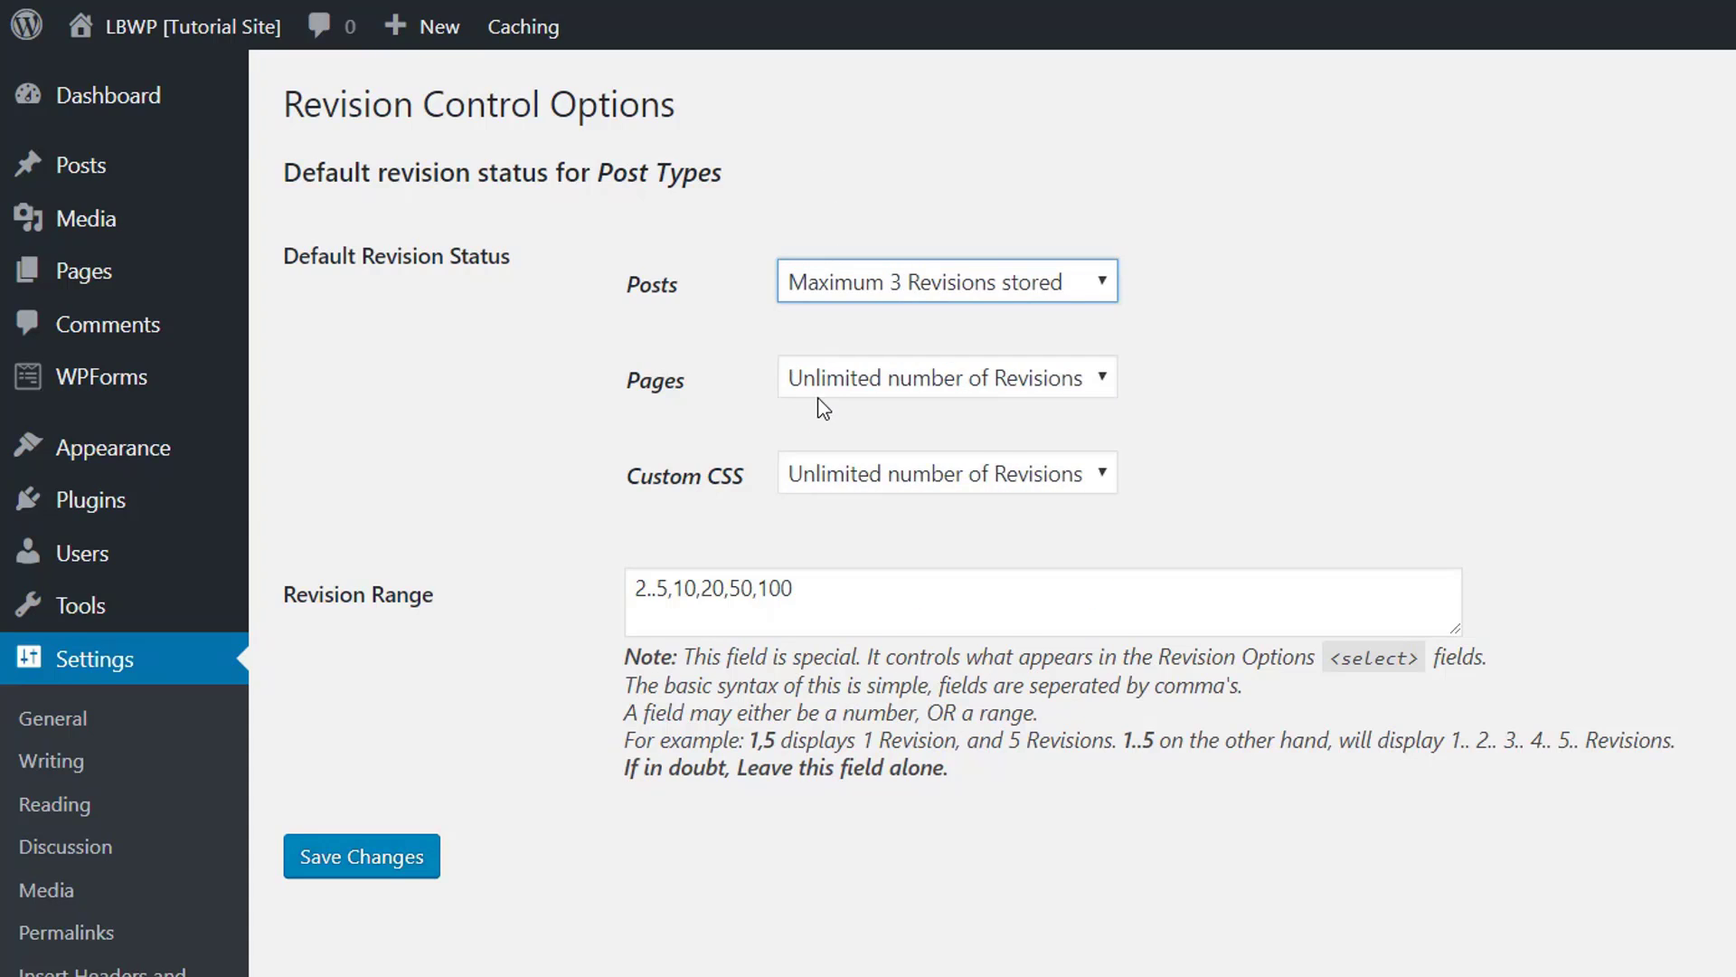
{"action": "left_click", "coordinate": [822, 386]}
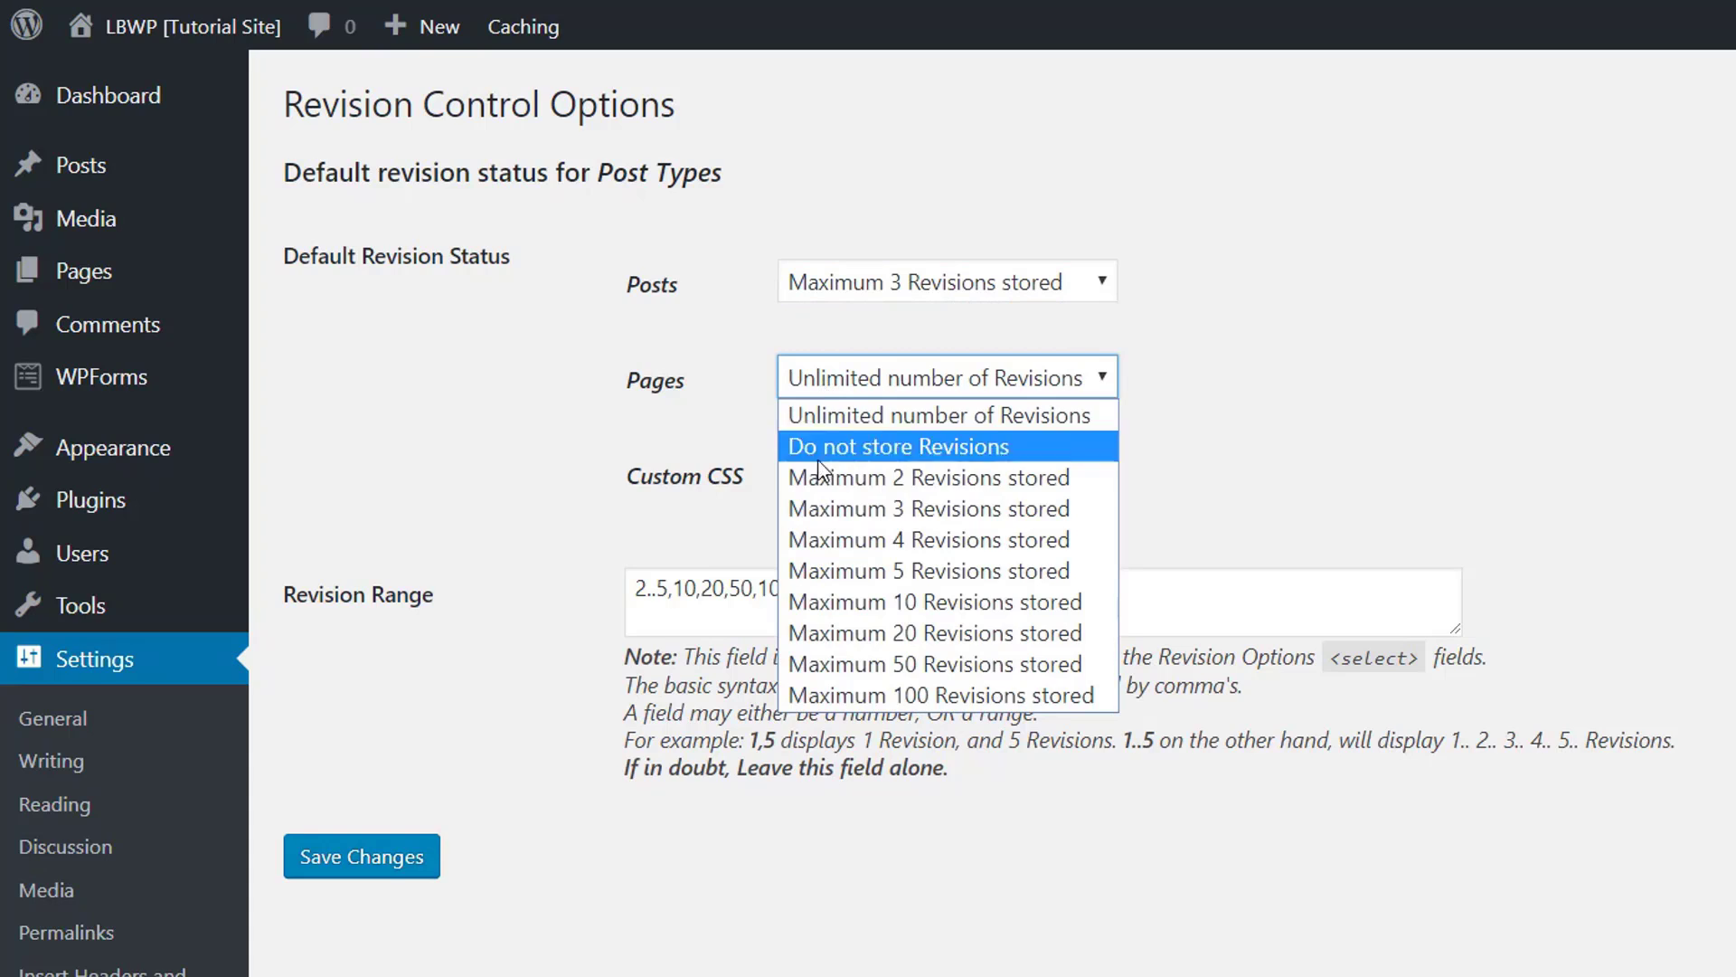
{"action": "left_click", "coordinate": [817, 507]}
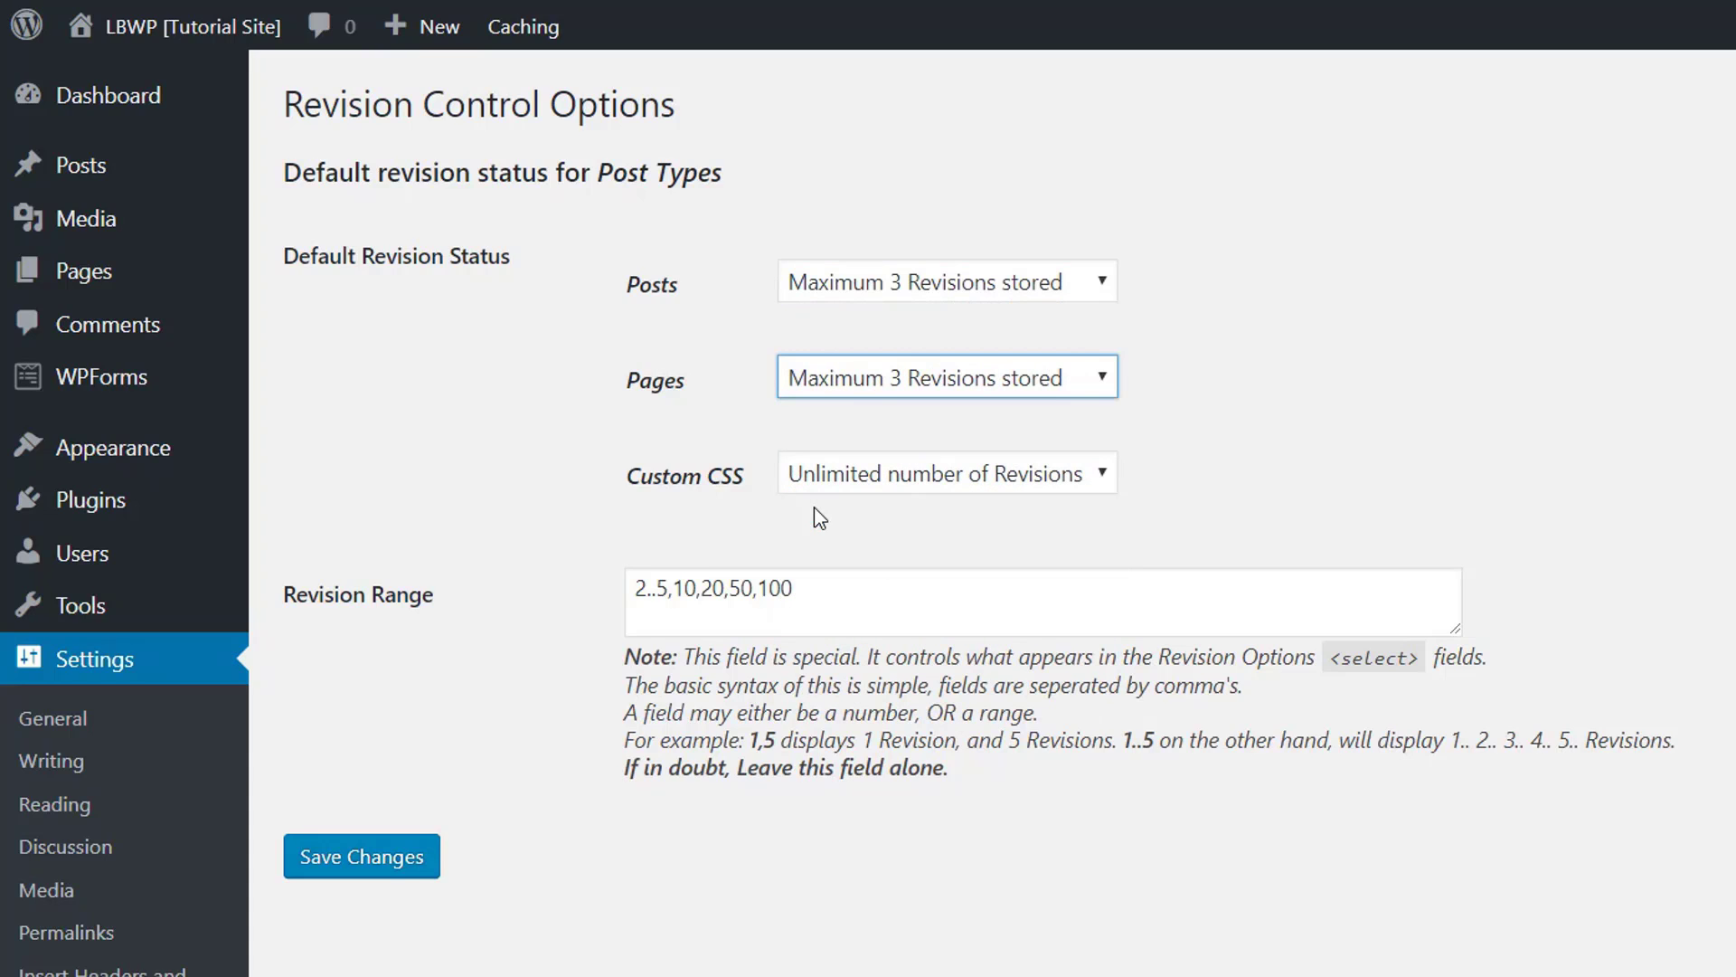
{"action": "left_click", "coordinate": [409, 858]}
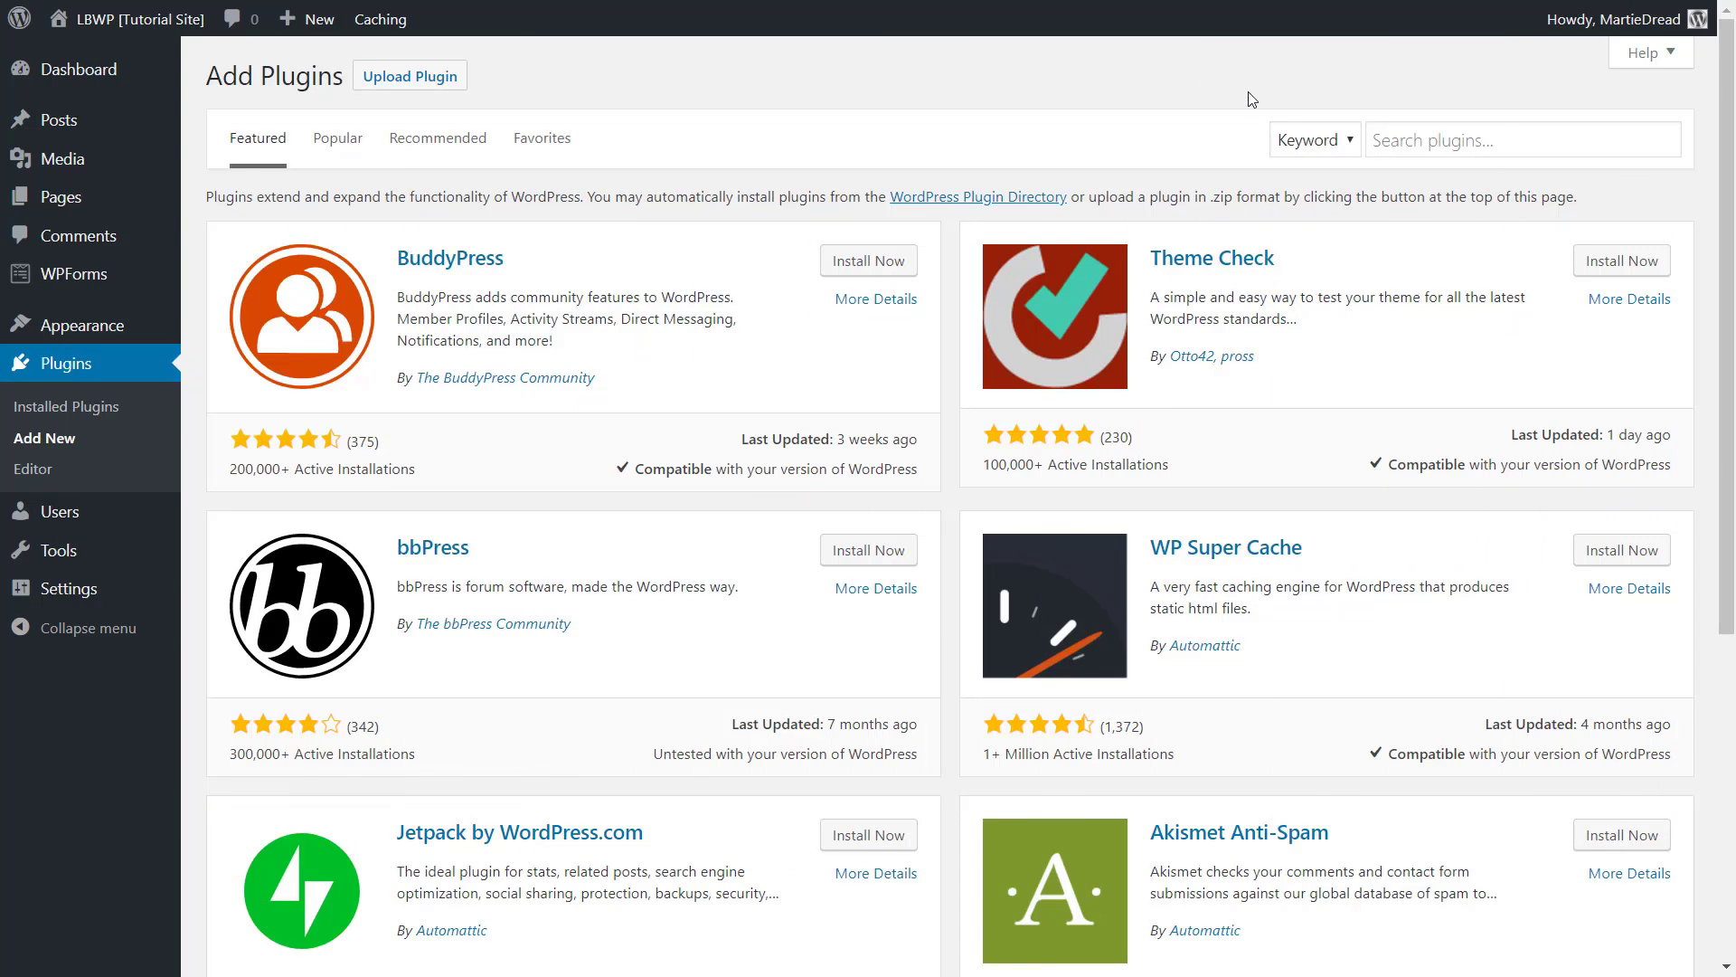
Search the plugin directory for BJ Lazy Load and install it
{"action": "left_click", "coordinate": [1403, 140]}
{"action": "type", "text": "BJ Lazy Load"}
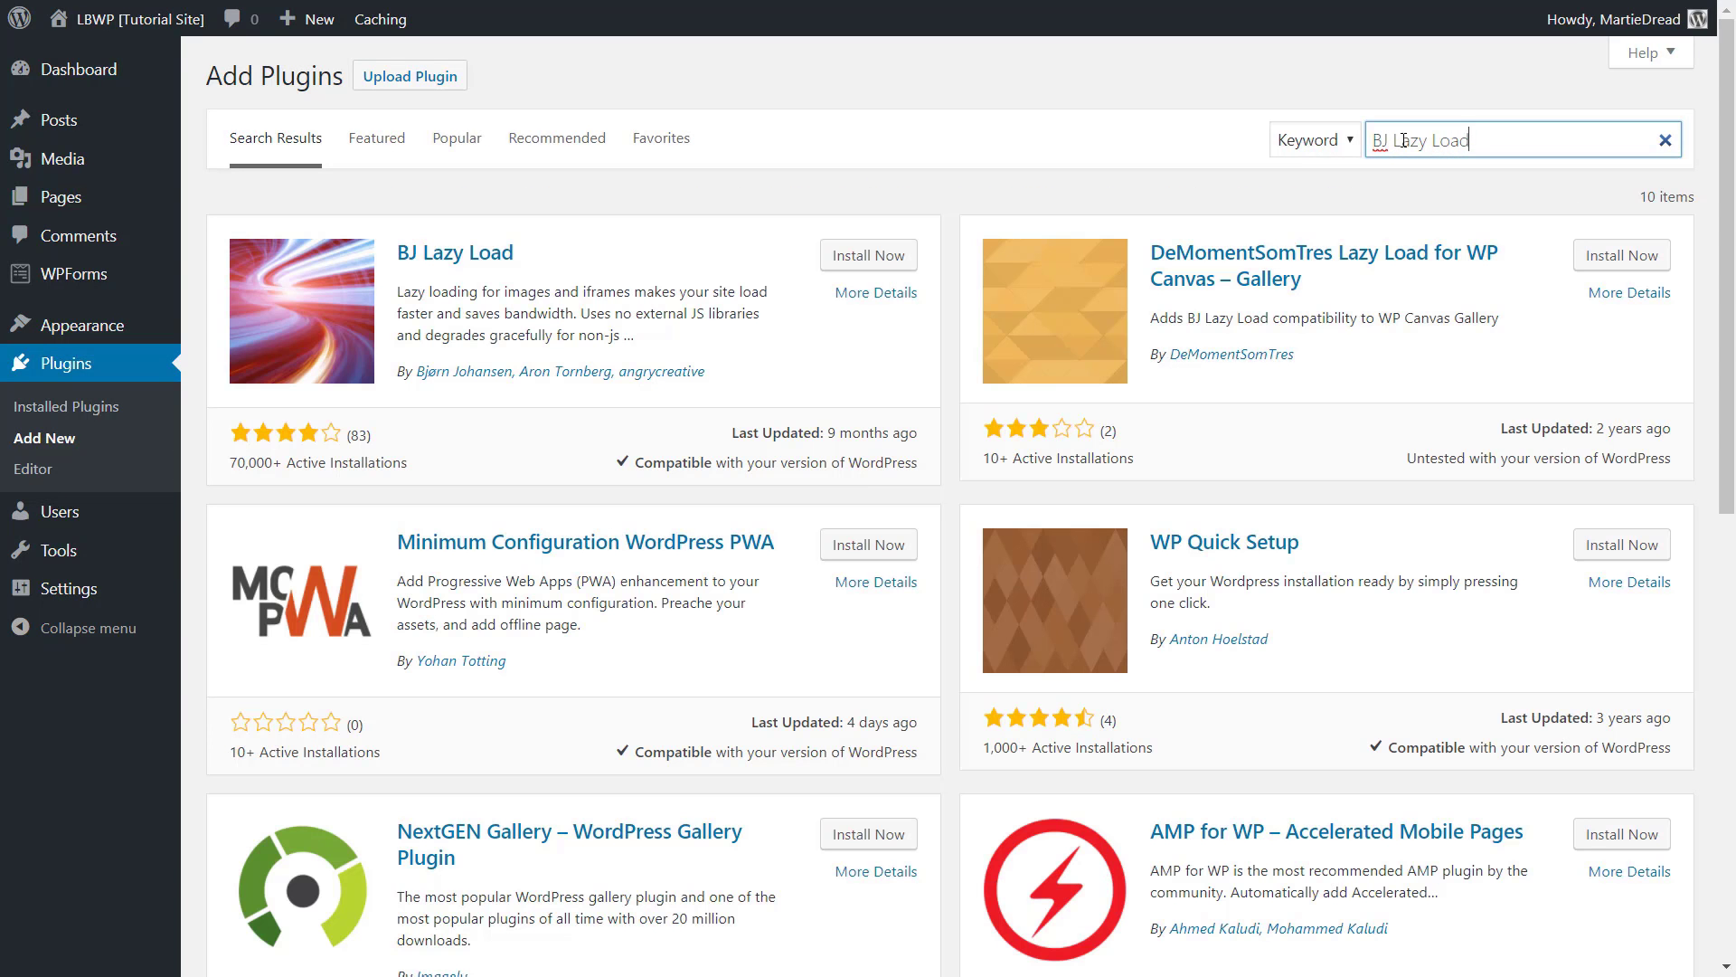
{"action": "left_click", "coordinate": [893, 258]}
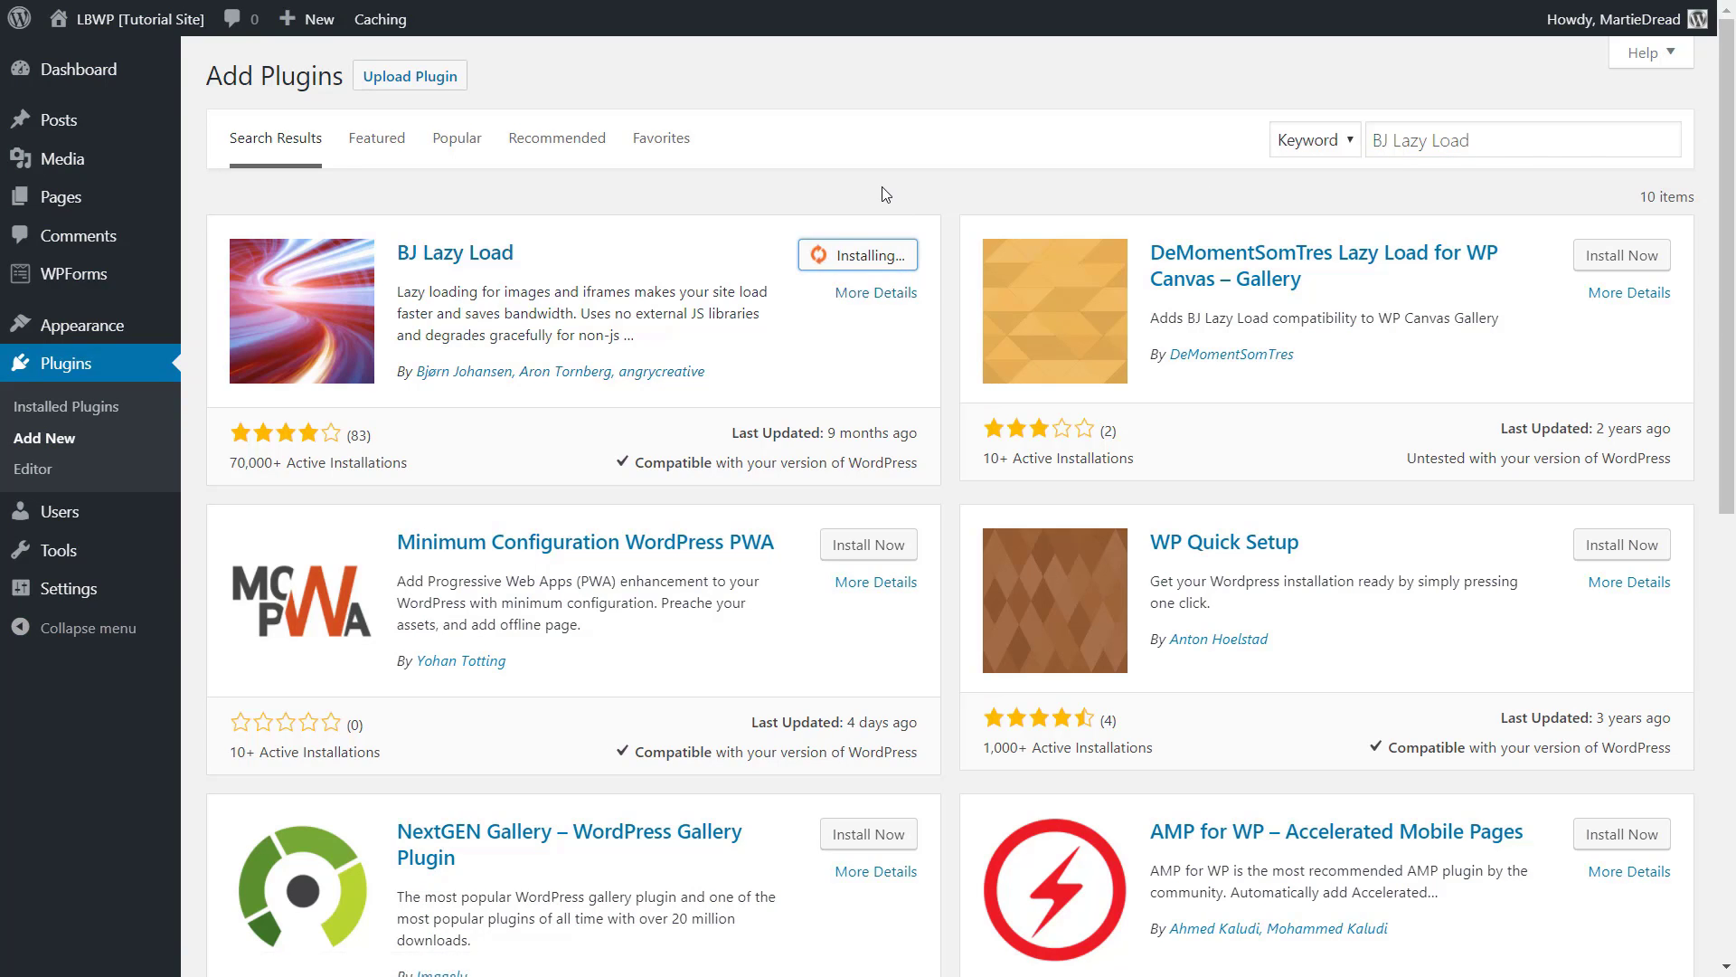